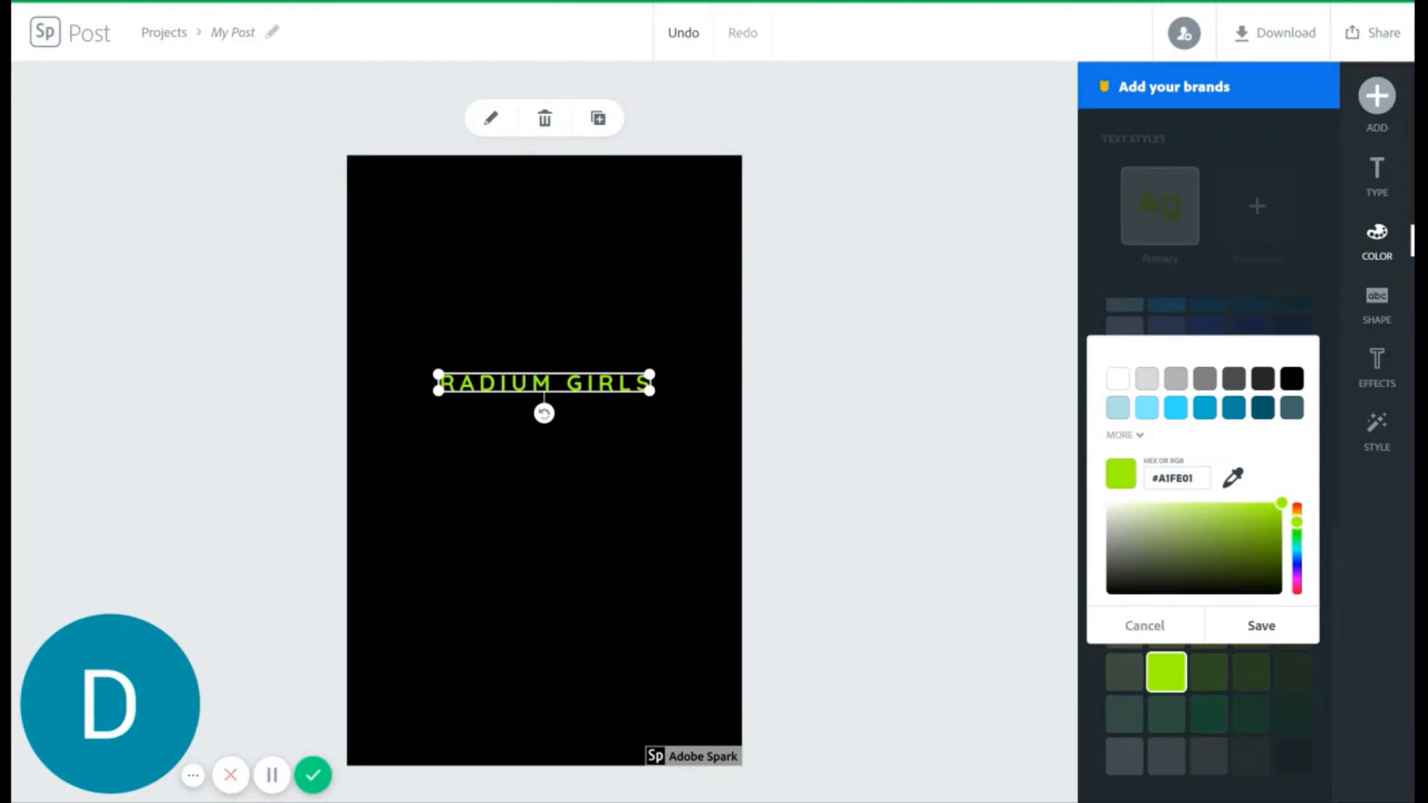
Set the RADIUM GIRLS title text to the custom colour #B1FF33
left_click_drag(1201, 478, 1149, 478)
key("BackSpace")
type("#B1FF3")
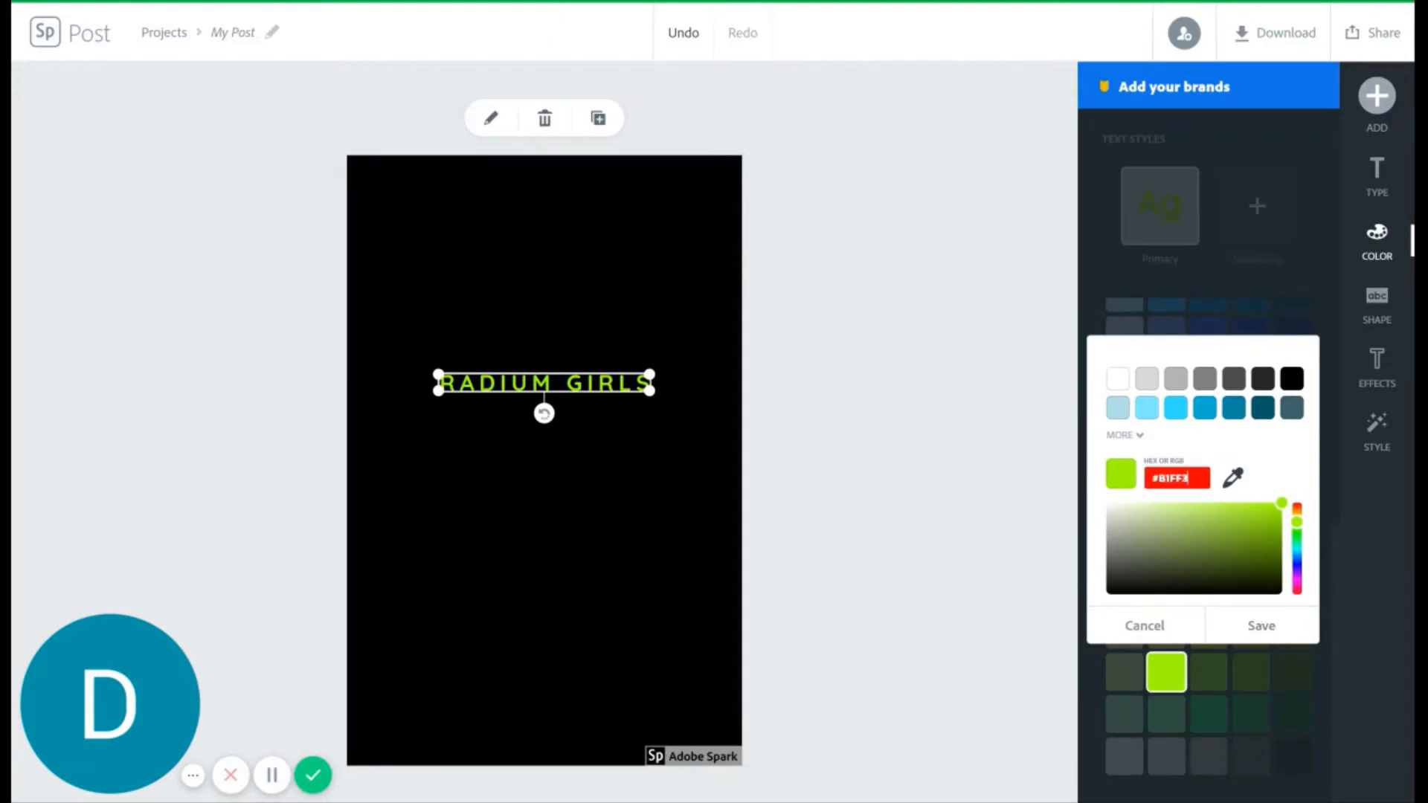
type("3")
left_click(1262, 625)
left_click(1274, 211)
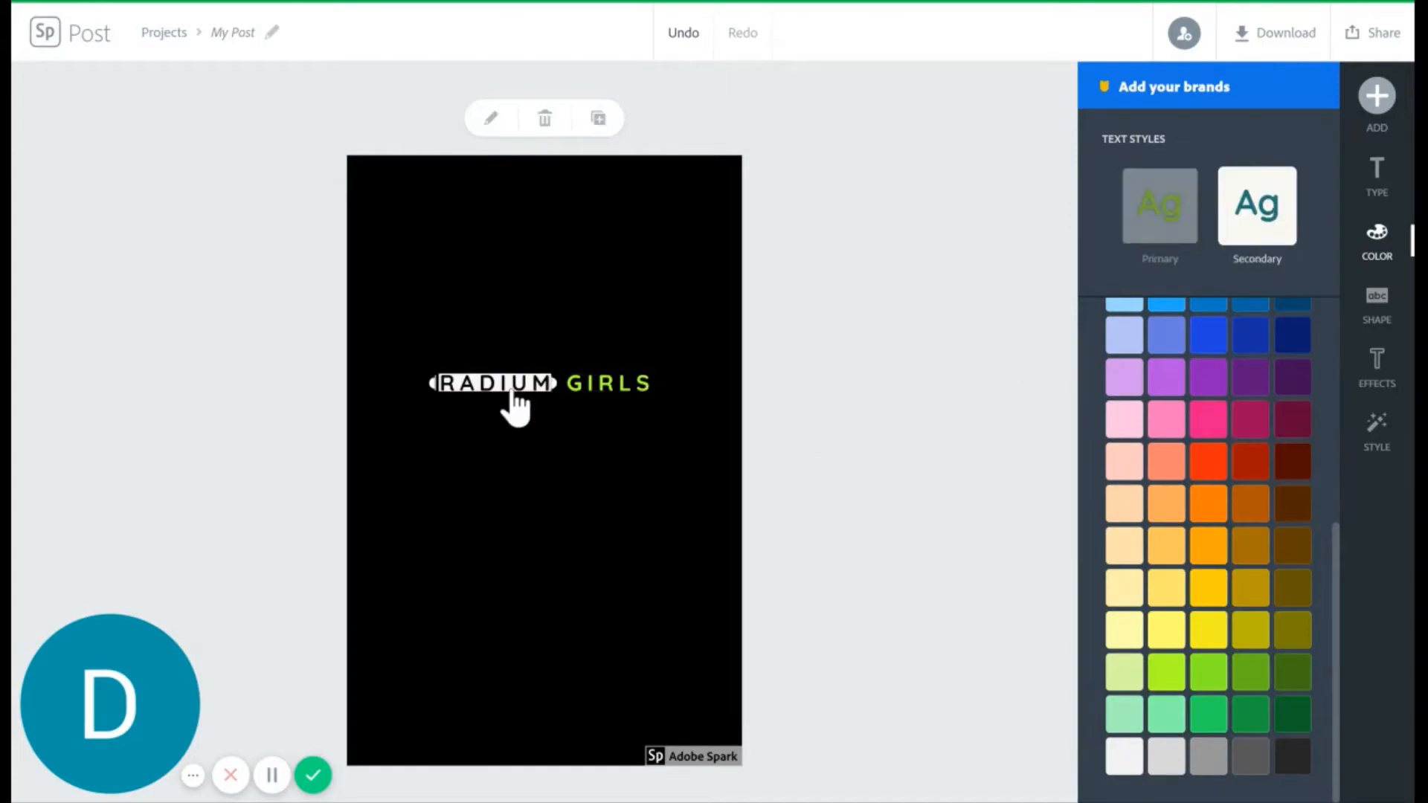
left_click(807, 461)
left_click(1258, 214)
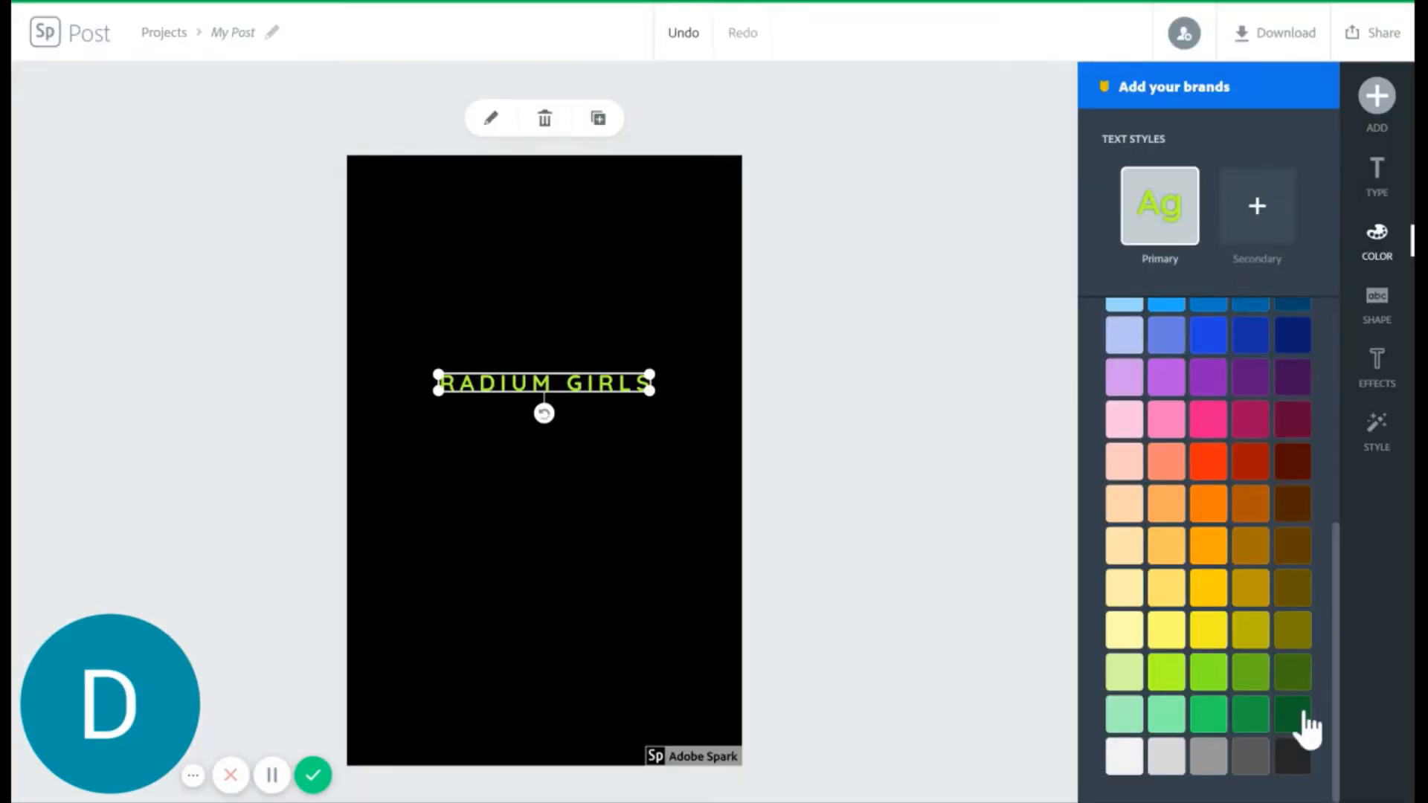
Colour the RADIUM GIRLS title light grey and add a lime green secondary text style to the word RADIUM
left_click(1123, 756)
left_click(1256, 216)
left_click(1166, 671)
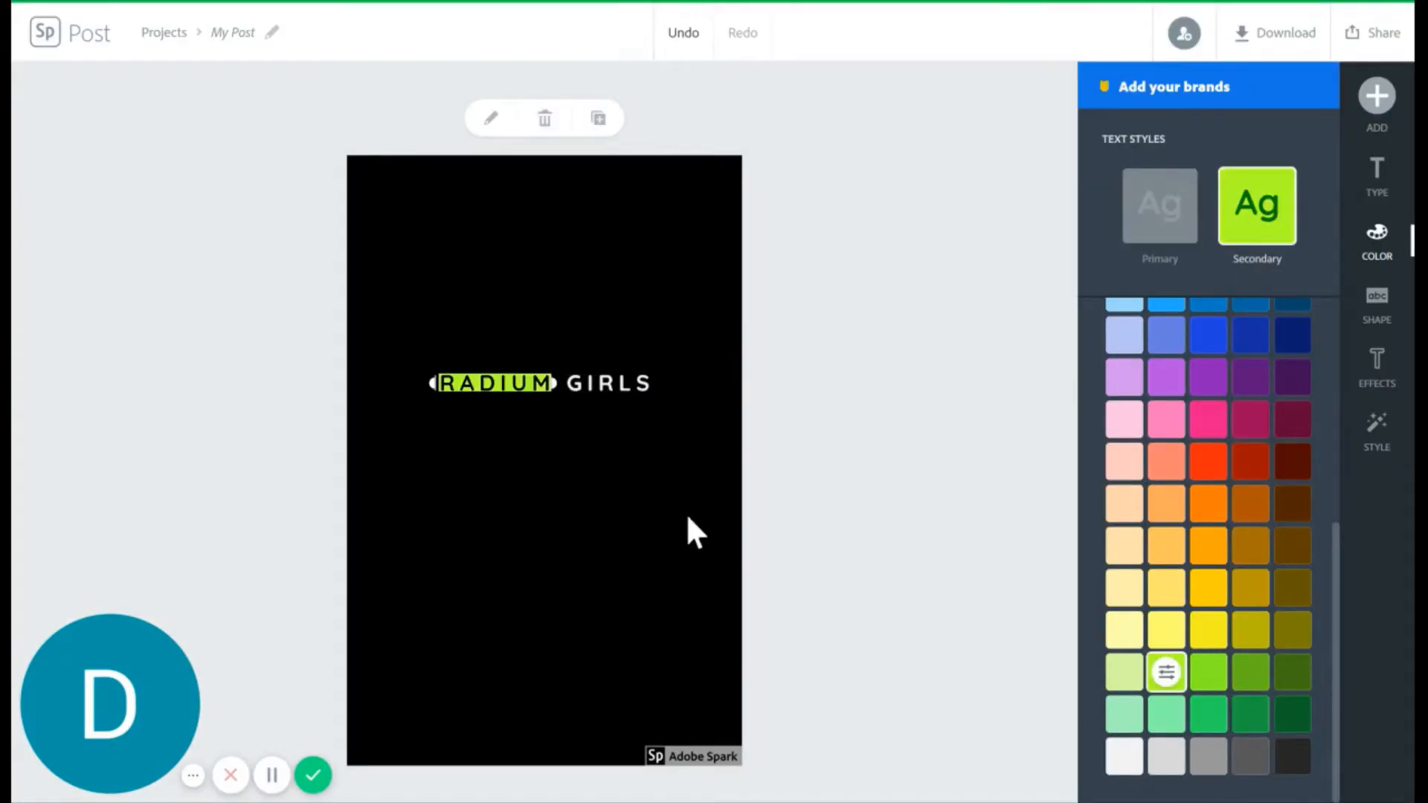
left_click(688, 519)
Search the icon library for "watch" and insert the round chronograph dial icon with three subdials
left_click(1380, 112)
left_click(1241, 119)
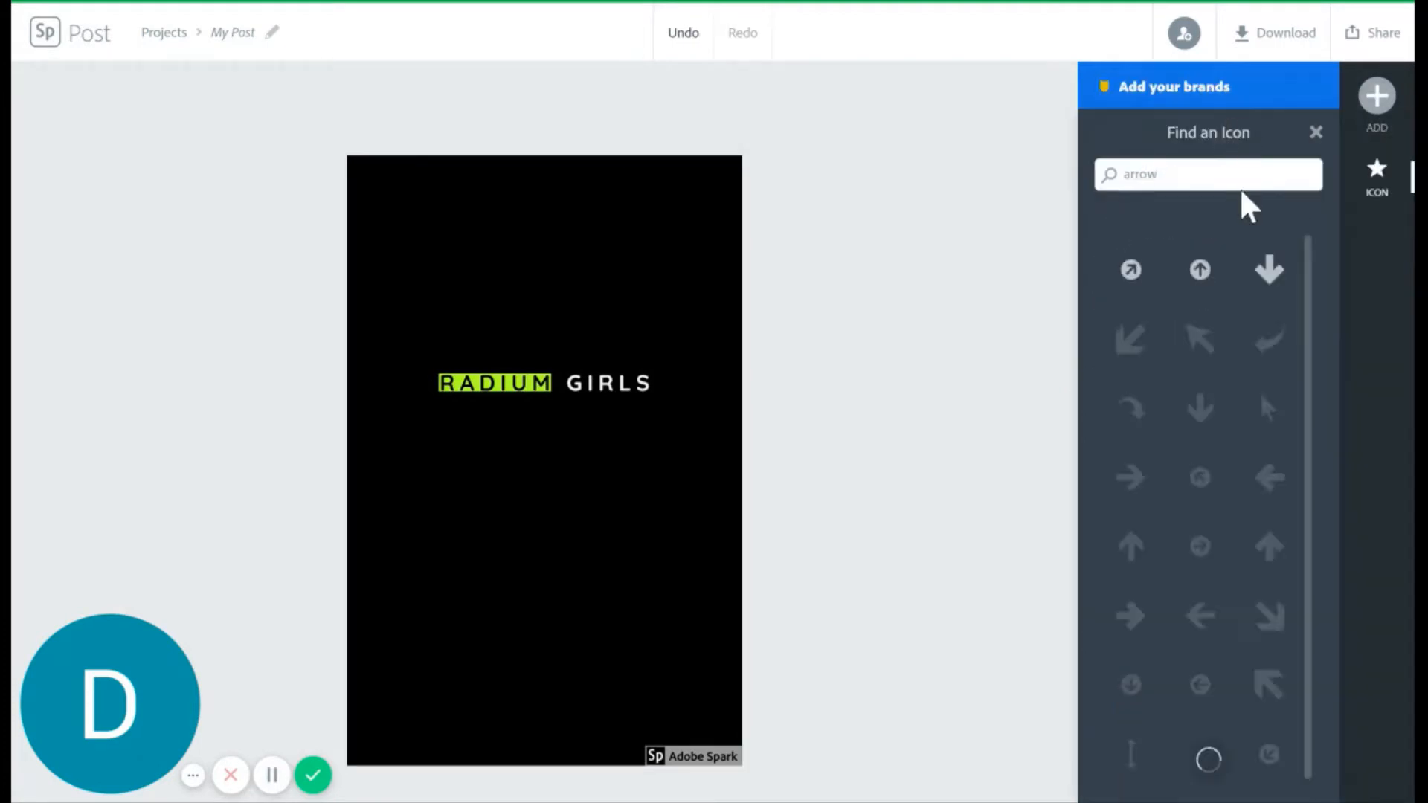
key("Return")
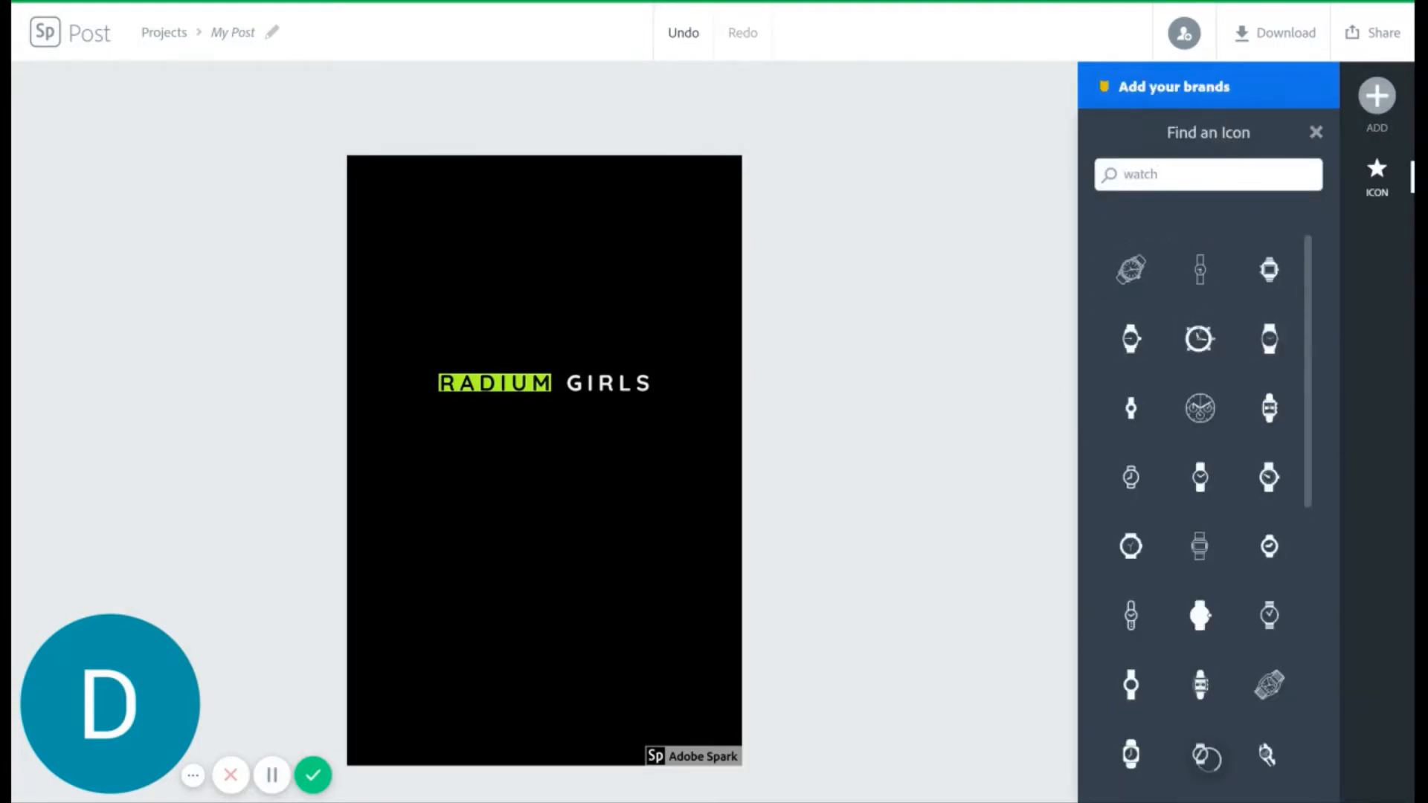
scroll(1269, 398, "down", 6)
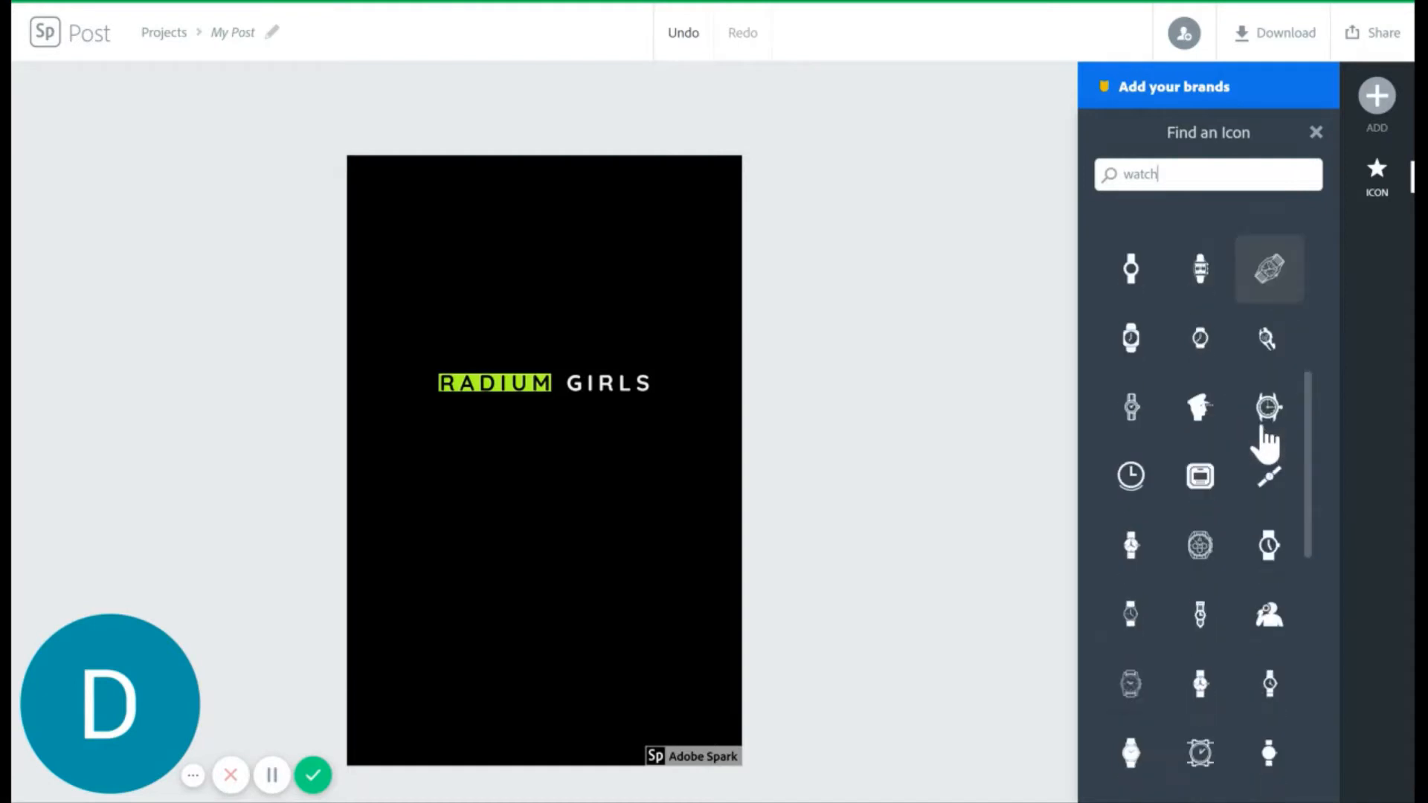
scroll(1267, 439, "down", 3)
scroll(1254, 608, "down", 3)
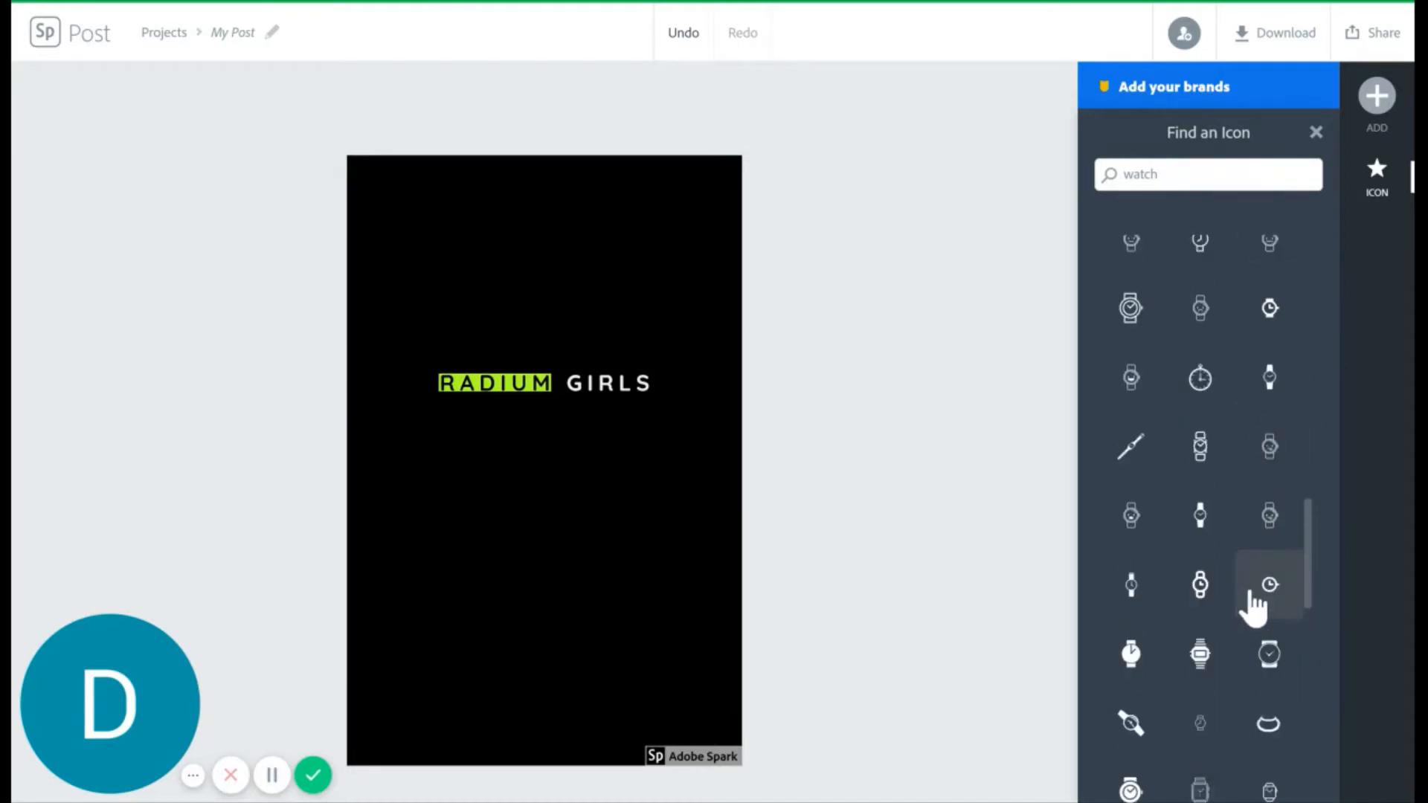
scroll(1257, 606, "down", 3)
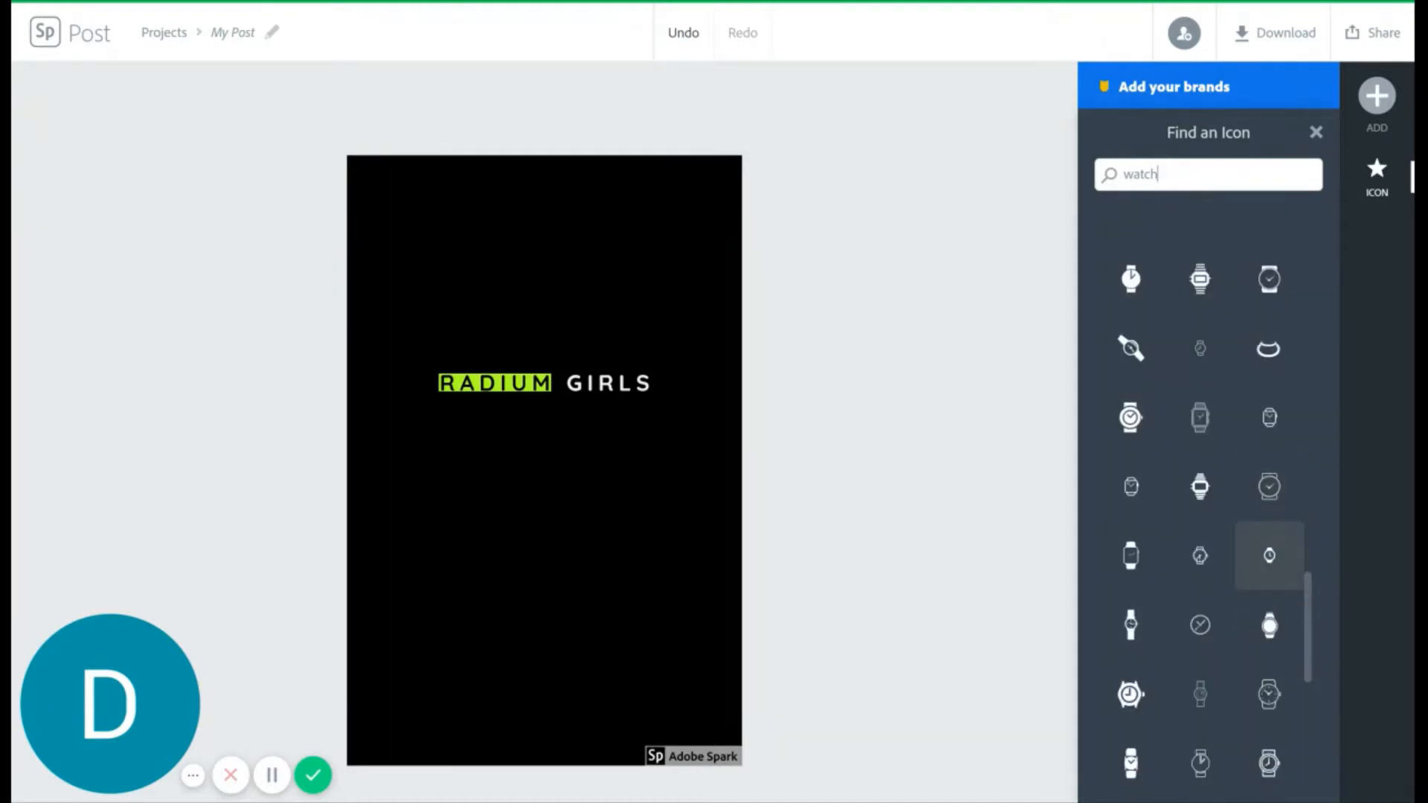
scroll(1257, 606, "up", 10)
left_click(1199, 413)
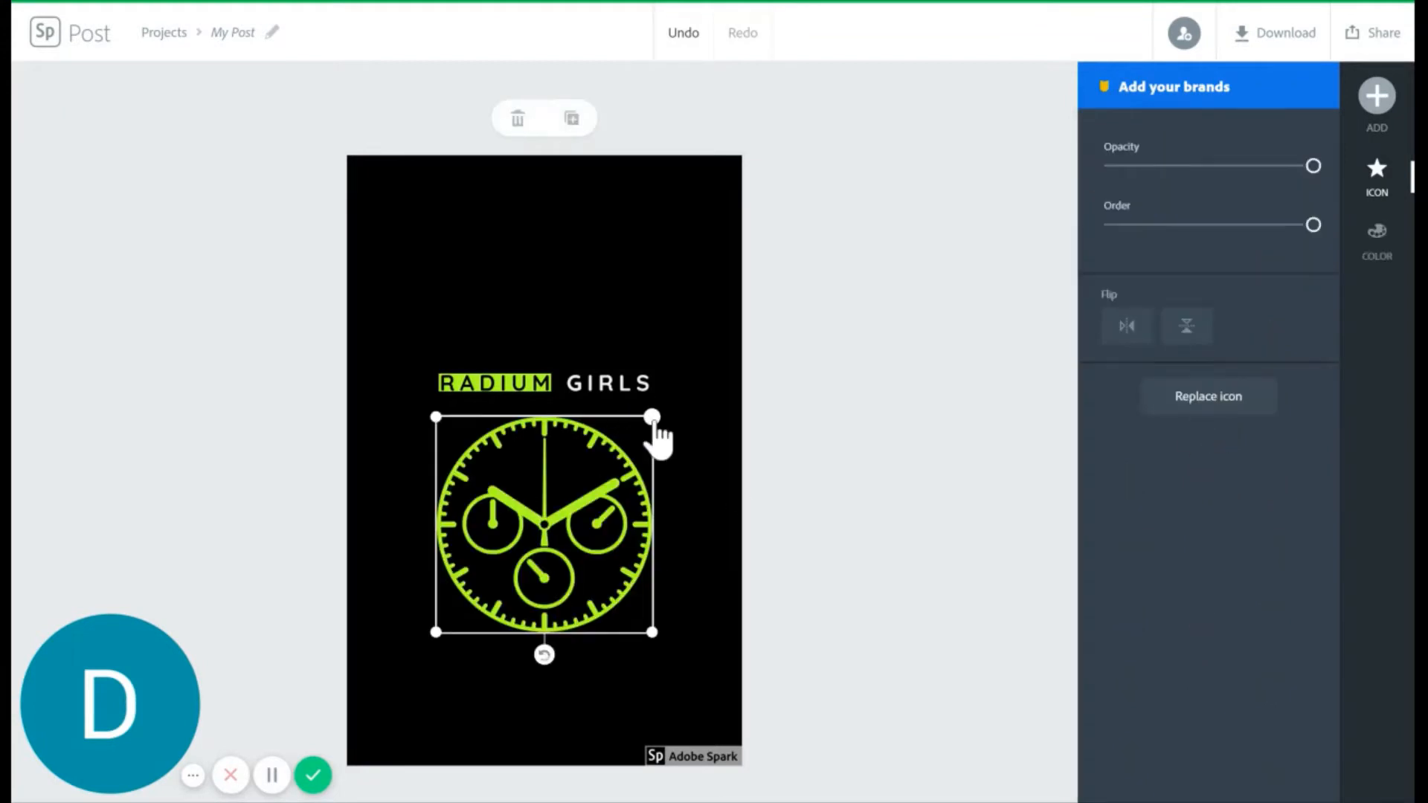
Enlarge the watch dial to the poster's full width and shift the RADIUM GIRLS title slightly up and left within its upper half
mouse_move(545, 515)
left_mouse_down()
mouse_move(545, 559)
mouse_move(545, 538)
left_mouse_up()
left_click_drag(436, 439, 344, 339)
left_click_drag(494, 502, 555, 480)
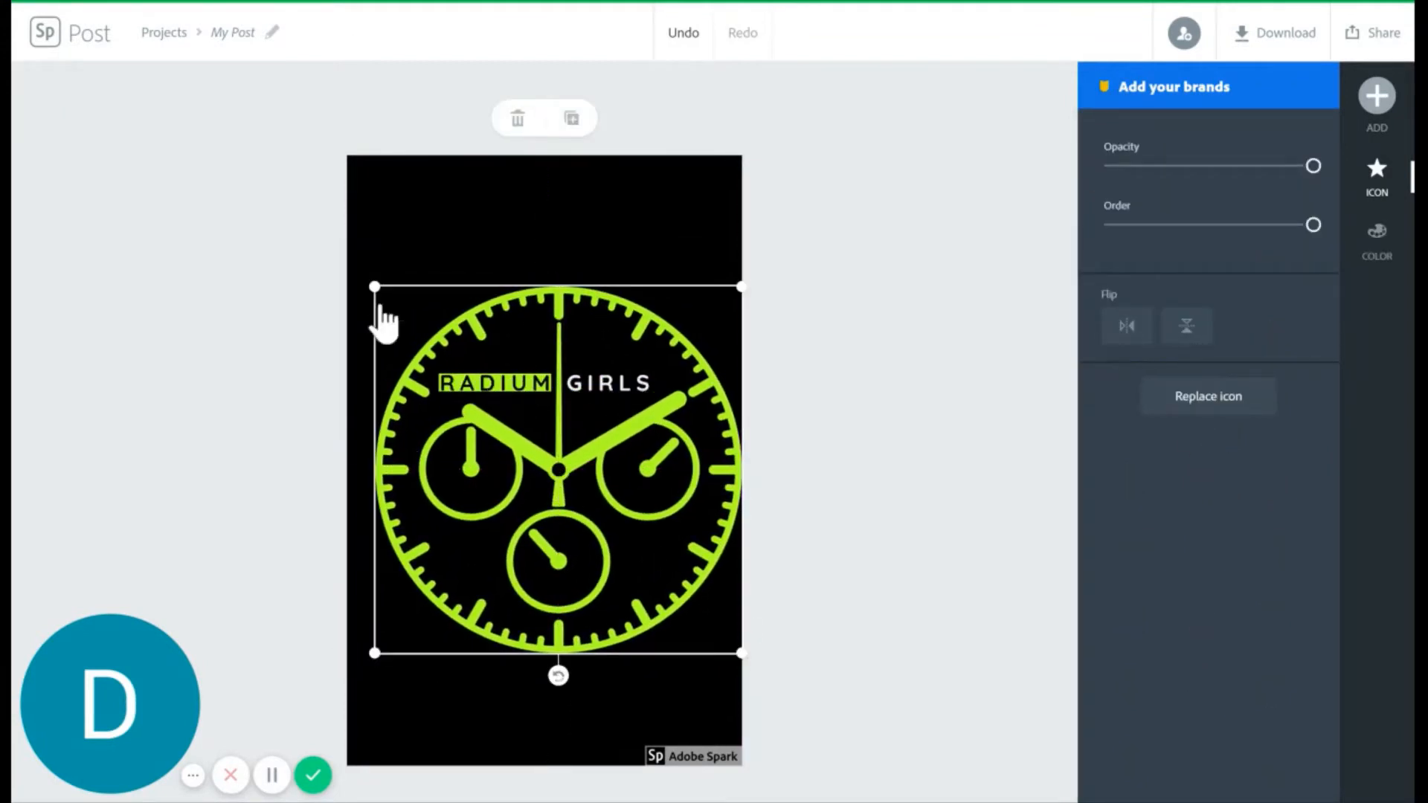
left_click_drag(375, 287, 347, 259)
left_click_drag(609, 388, 594, 366)
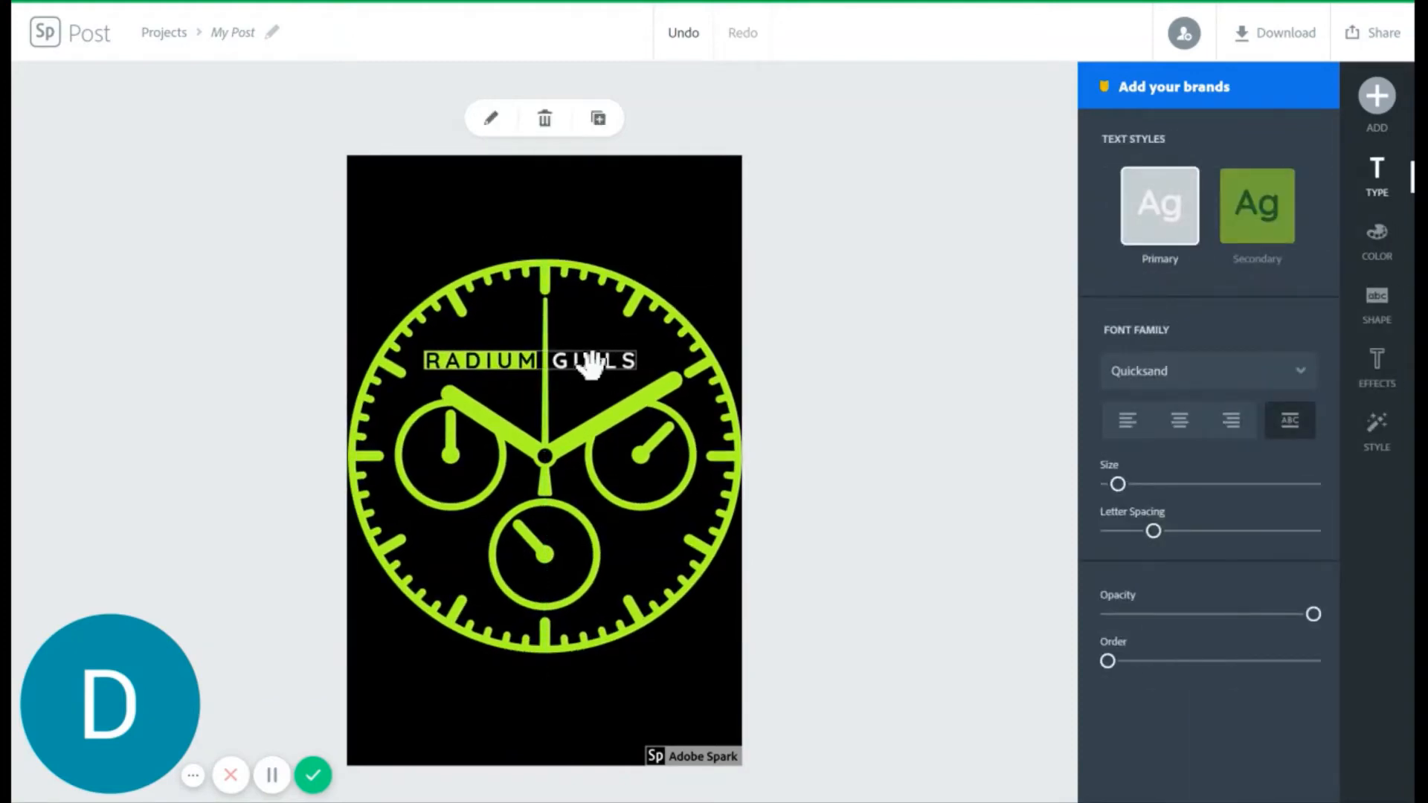
Change the secondary style's highlight colour behind RADIUM to light grey
left_click(1257, 206)
left_click(1377, 238)
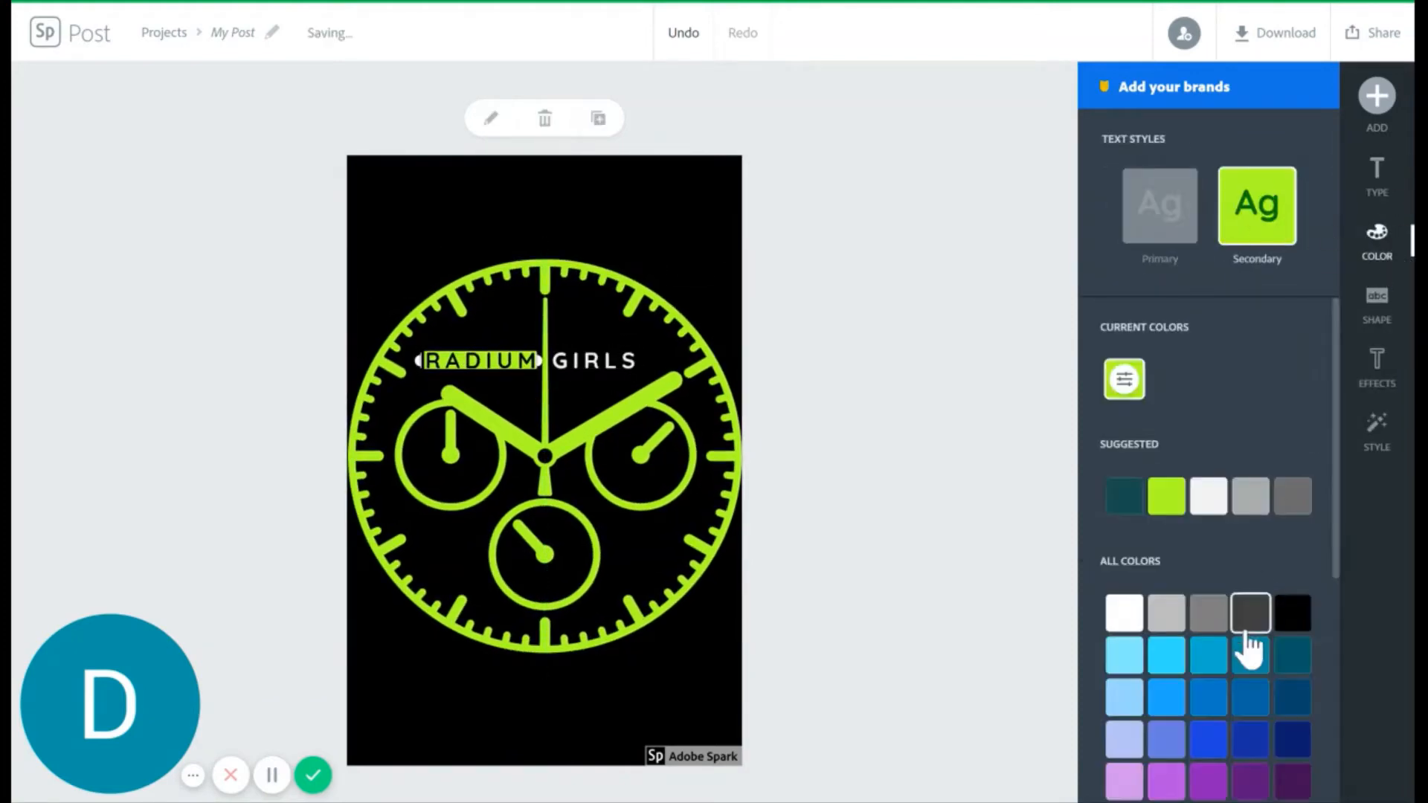
scroll(1250, 649, "down", 5)
left_click(1126, 755)
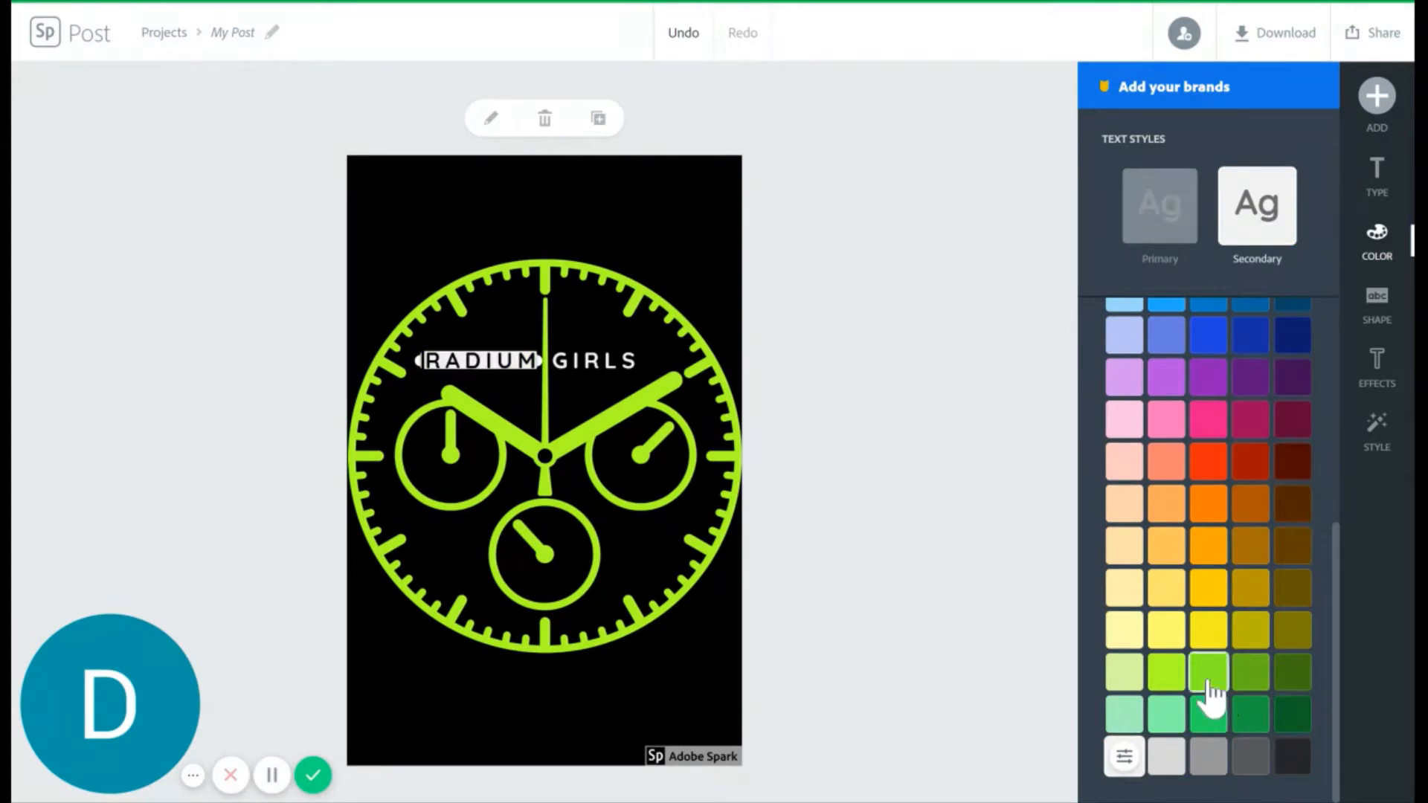
Try several green shades and red-orange for the RADIUM highlight, then return it to light grey
left_click(1250, 678)
left_click(1293, 678)
left_click(1252, 684)
left_click(1212, 716)
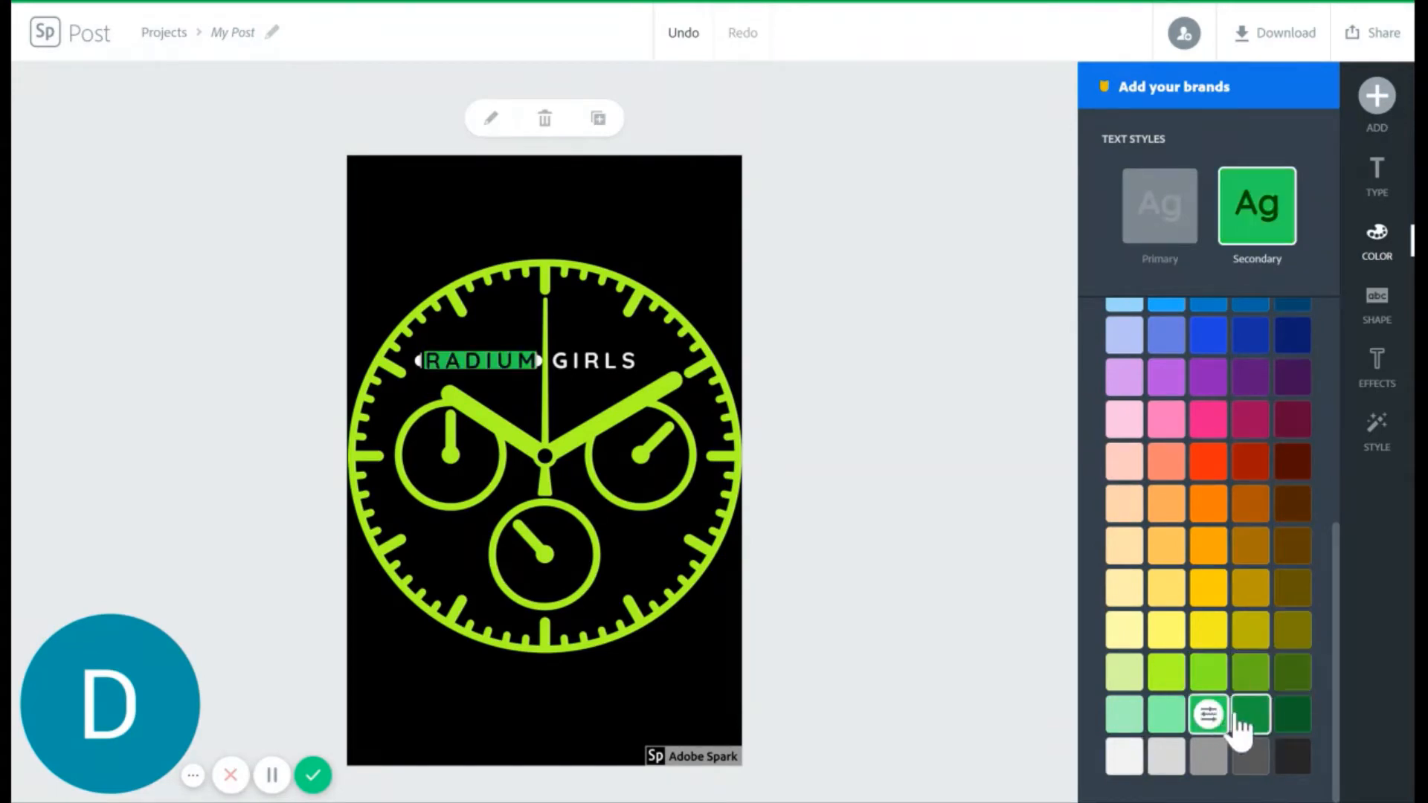
left_click(1250, 714)
left_click(1209, 673)
left_click(1209, 462)
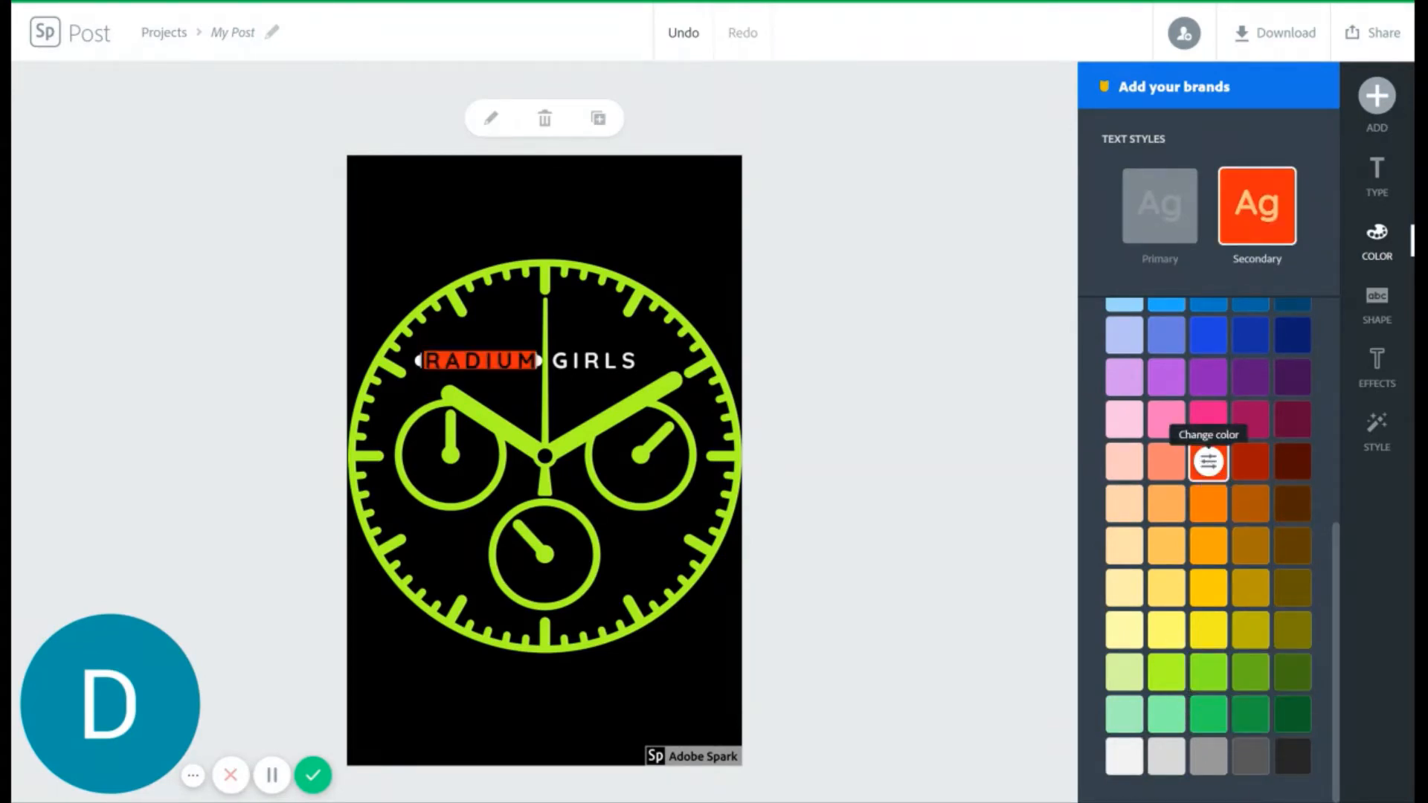
scroll(1209, 462, "up", 10)
left_click(1209, 496)
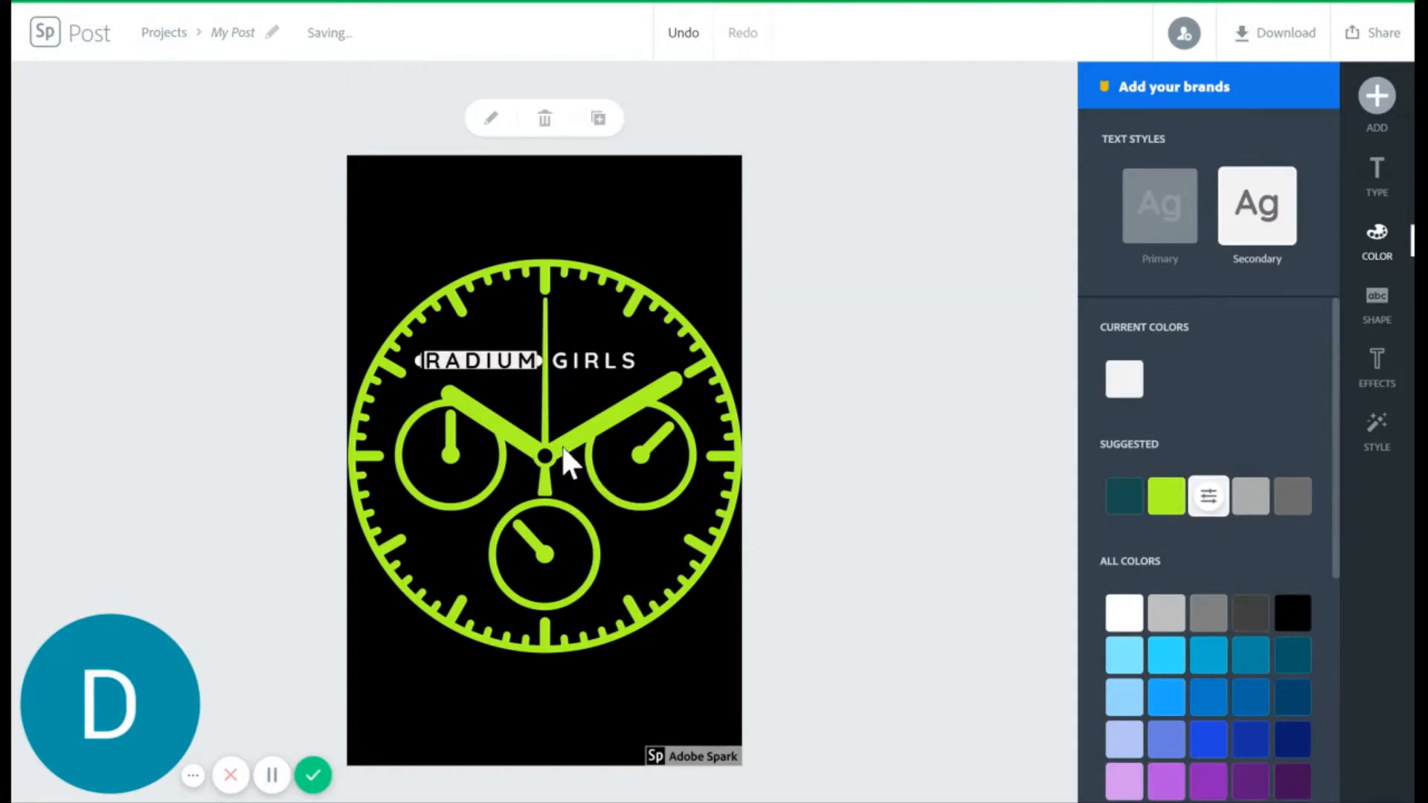
left_click(1377, 177)
left_click(658, 215)
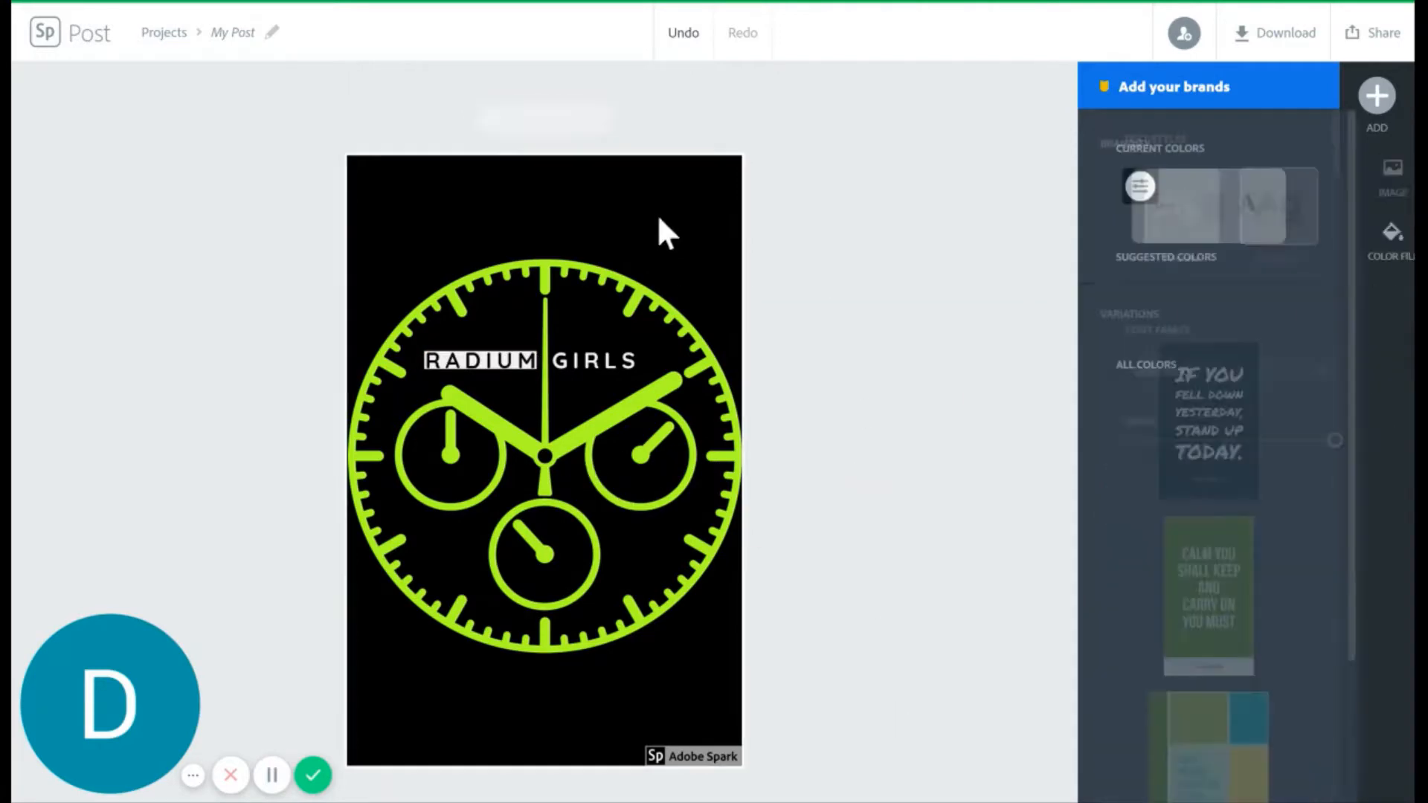
Add the text "By D.W. Gregory" and place it as a single line centred just below the watch dial
left_click(1376, 95)
left_click(1108, 109)
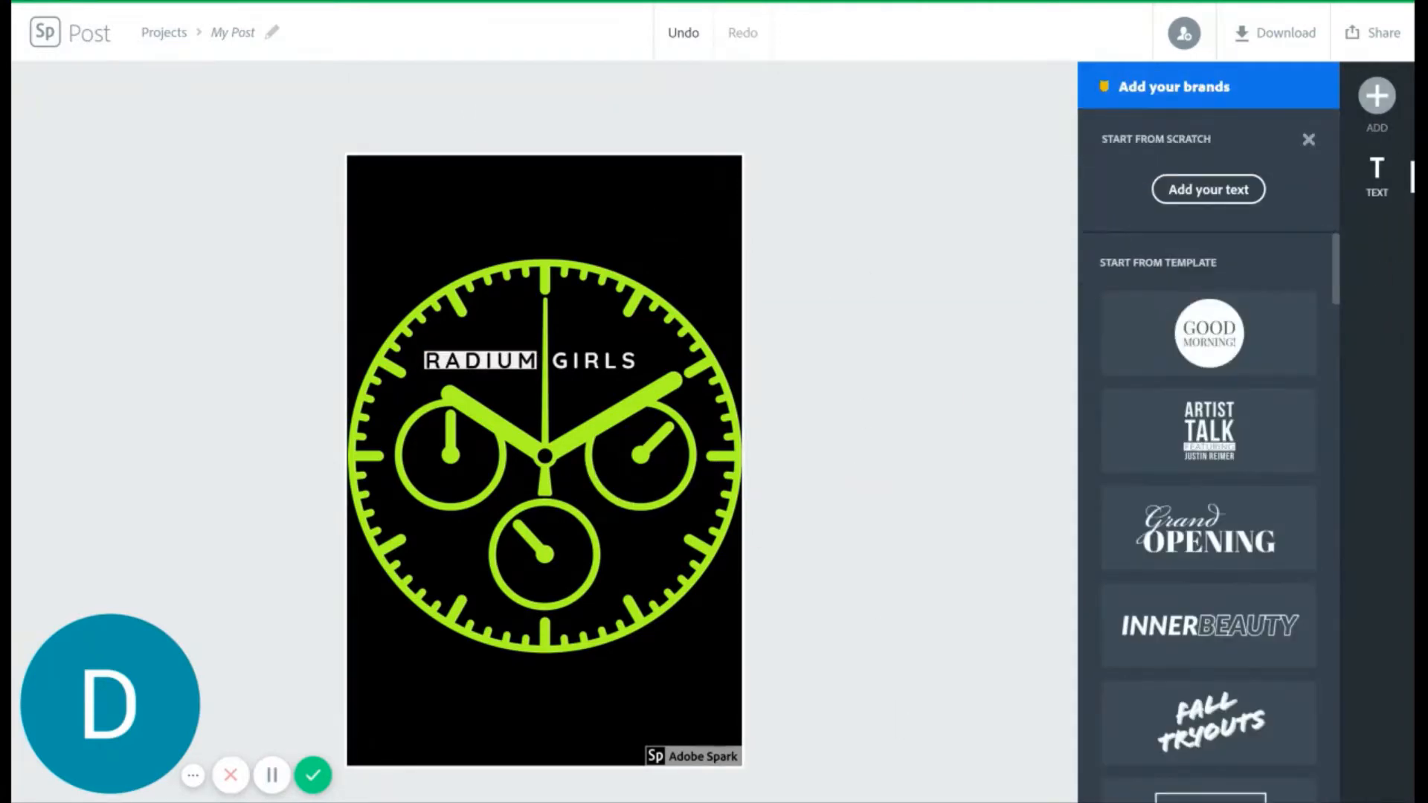
left_click(1264, 192)
type("By D.W. Gregory")
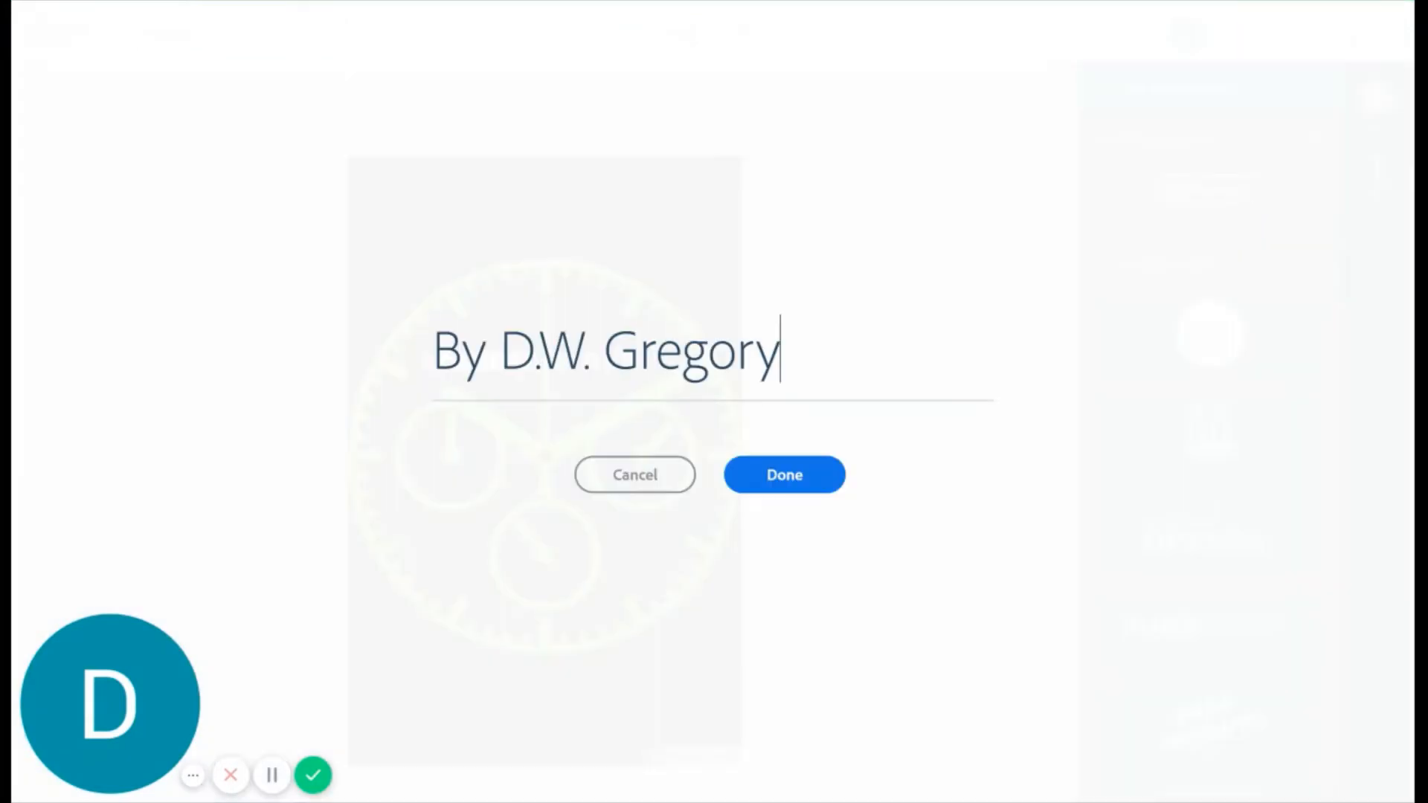
left_click(783, 475)
left_click_drag(621, 628, 691, 721)
left_click_drag(578, 732, 551, 679)
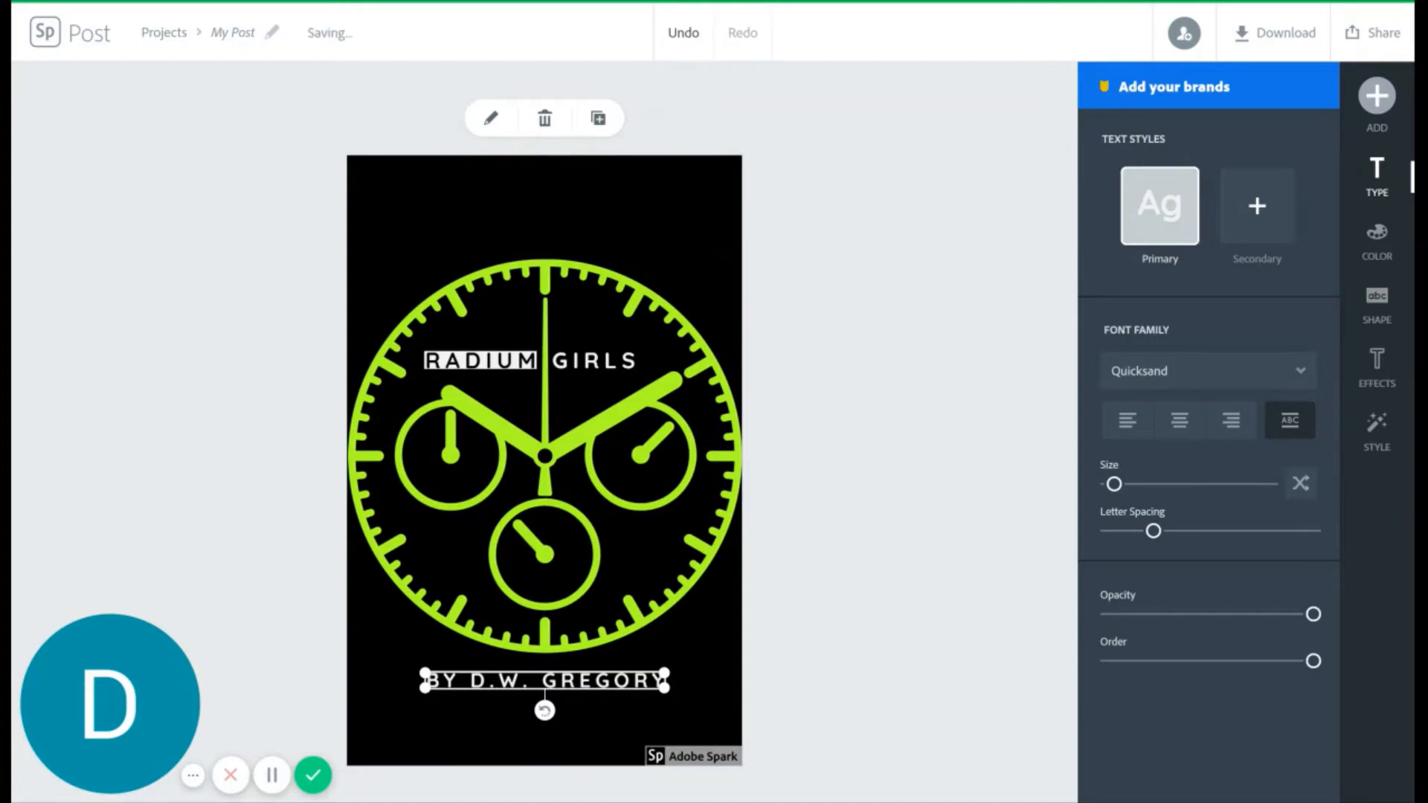
Add the text "April 22-23-24" and fit it as a single line directly beneath the byline
left_click(1374, 102)
left_click(1108, 110)
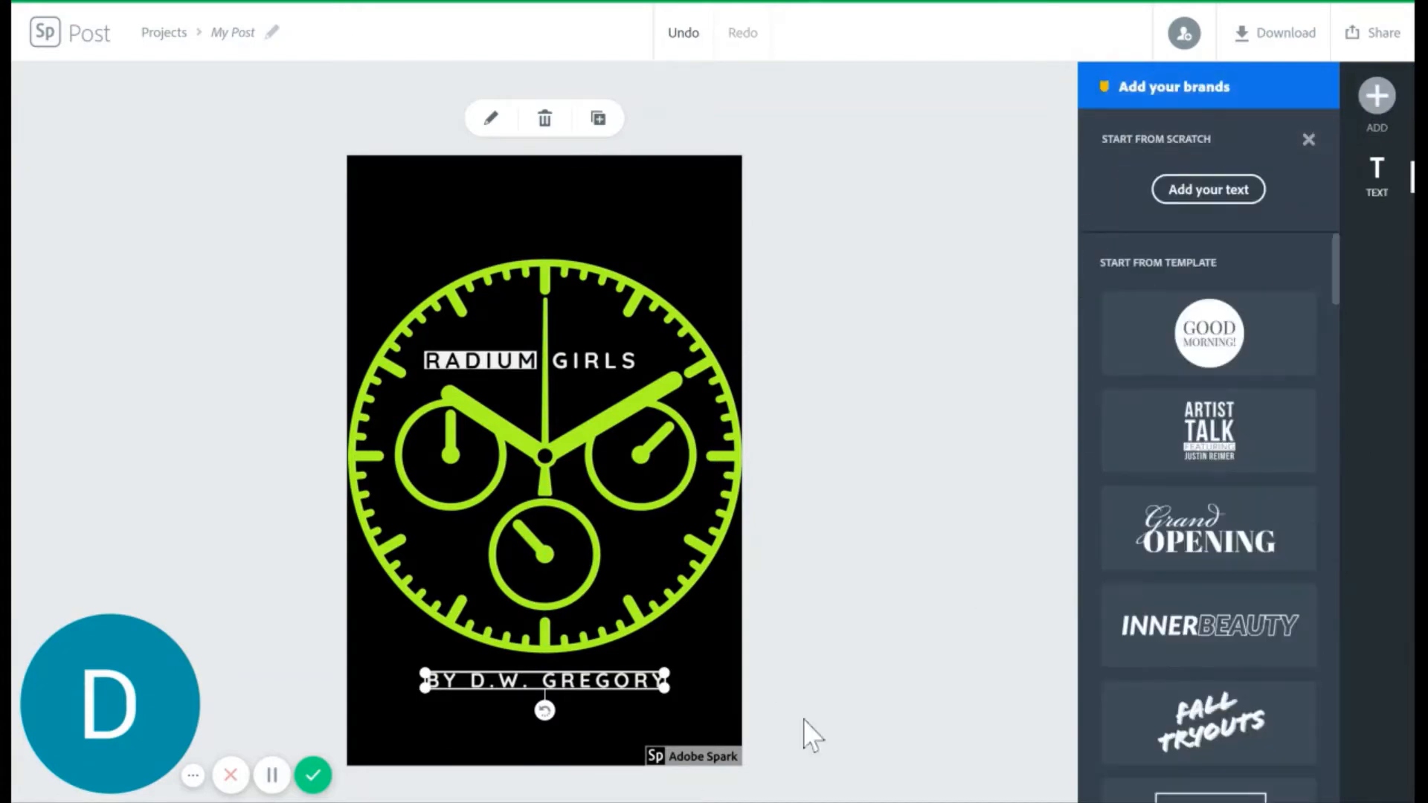
left_click(463, 738)
left_click(1377, 96)
left_click(1205, 192)
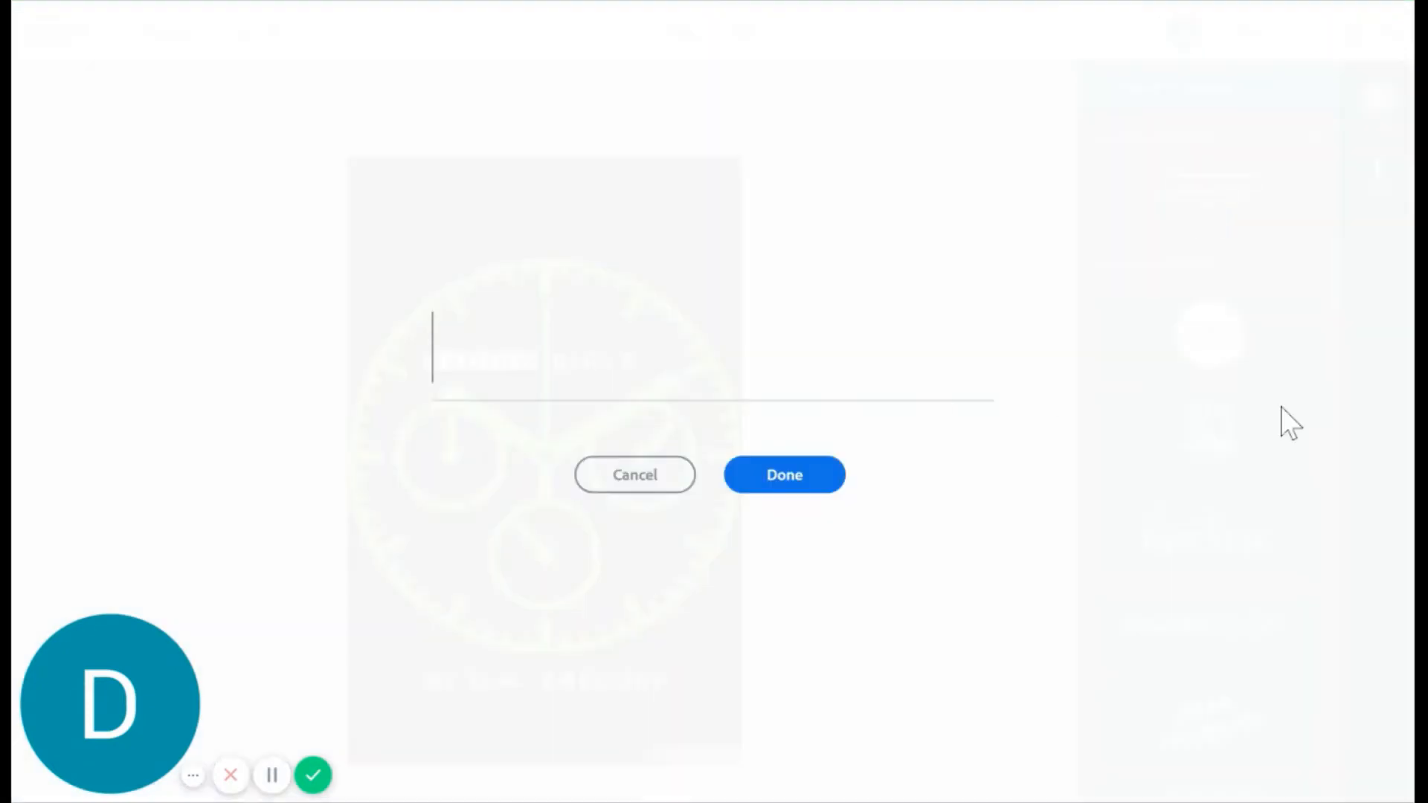
type("April")
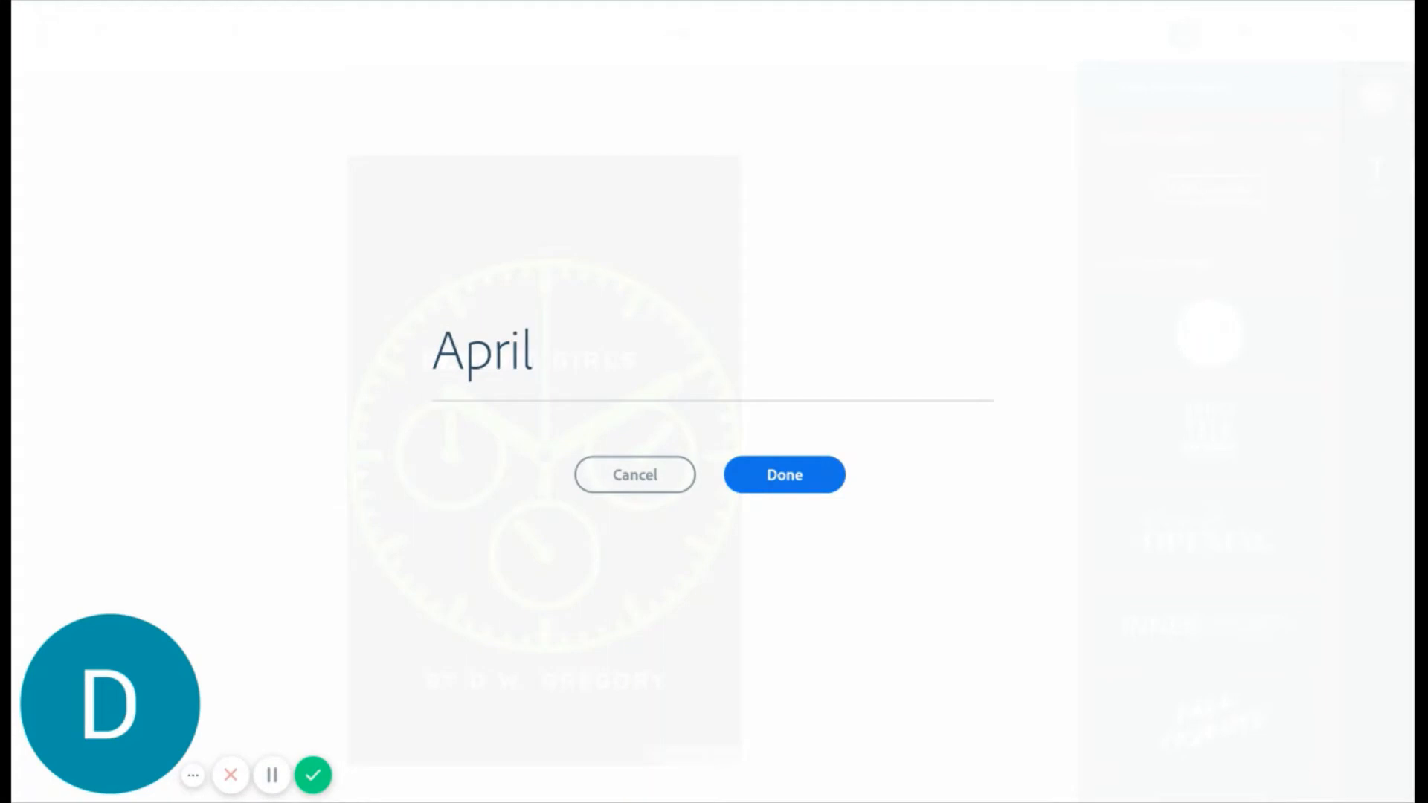
type(" 22-23-24")
left_click(773, 482)
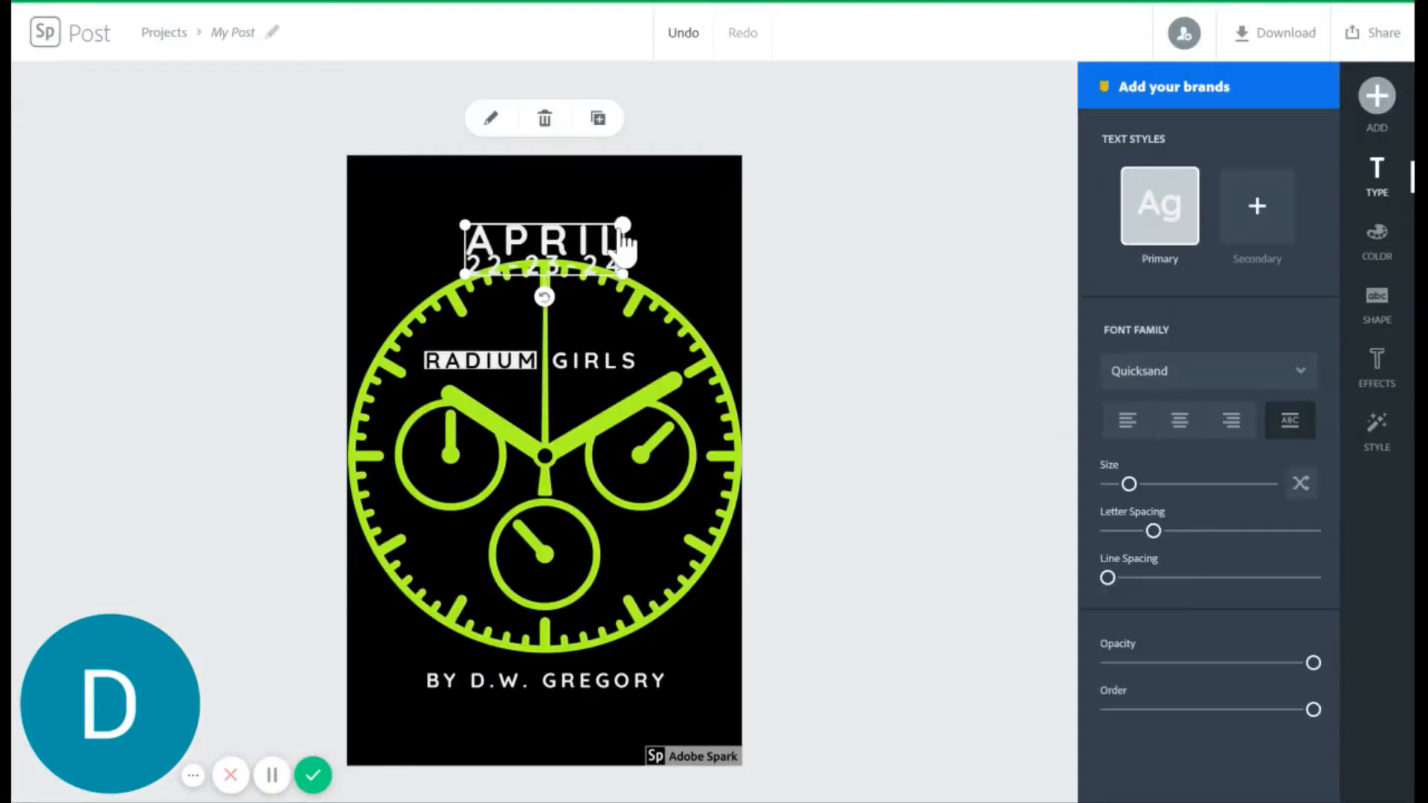
left_click_drag(701, 300, 582, 736)
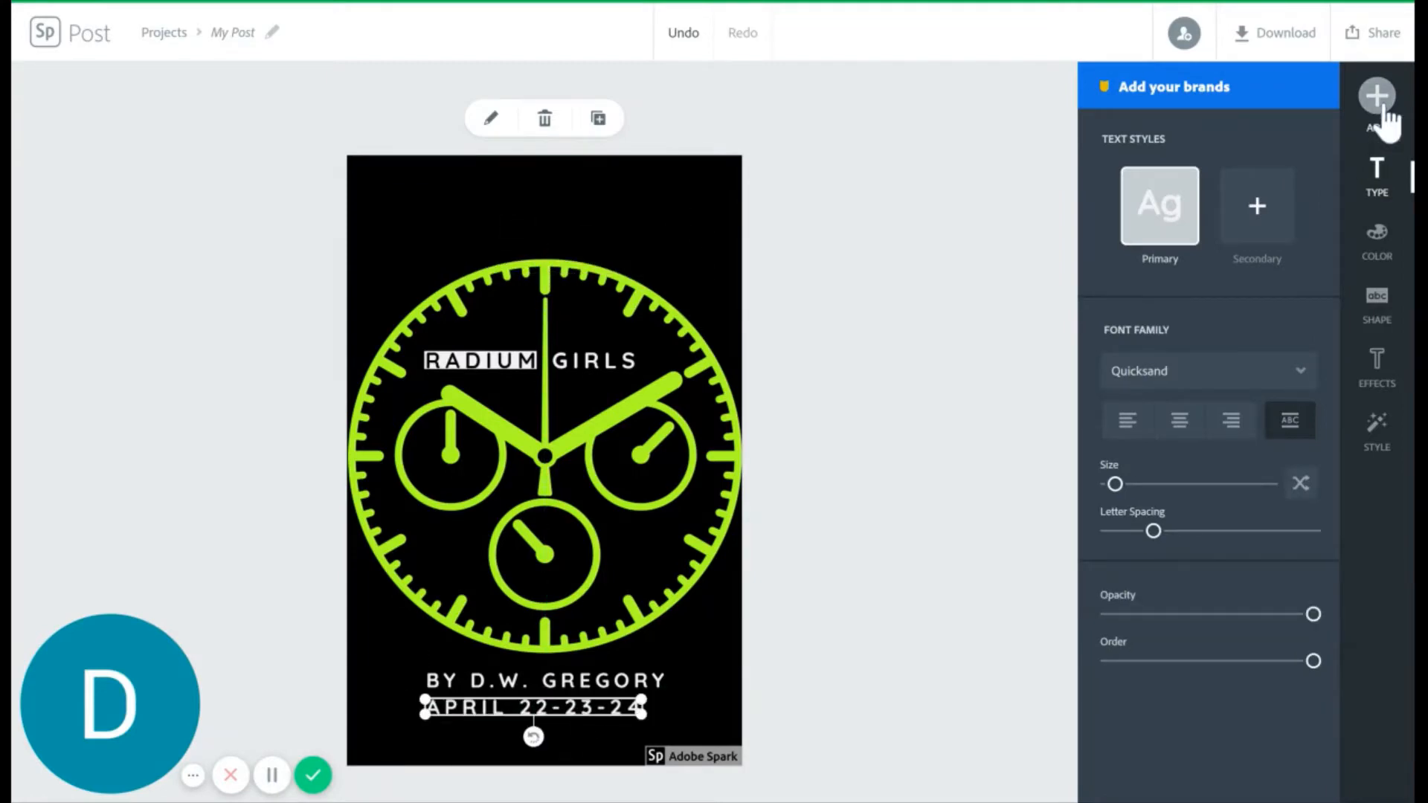
Add the text "West View High School PAC. $5 at the door." and fit it on two lines over the upper dial
left_click(1377, 95)
left_click(1200, 190)
type("West View High School PAC. $5")
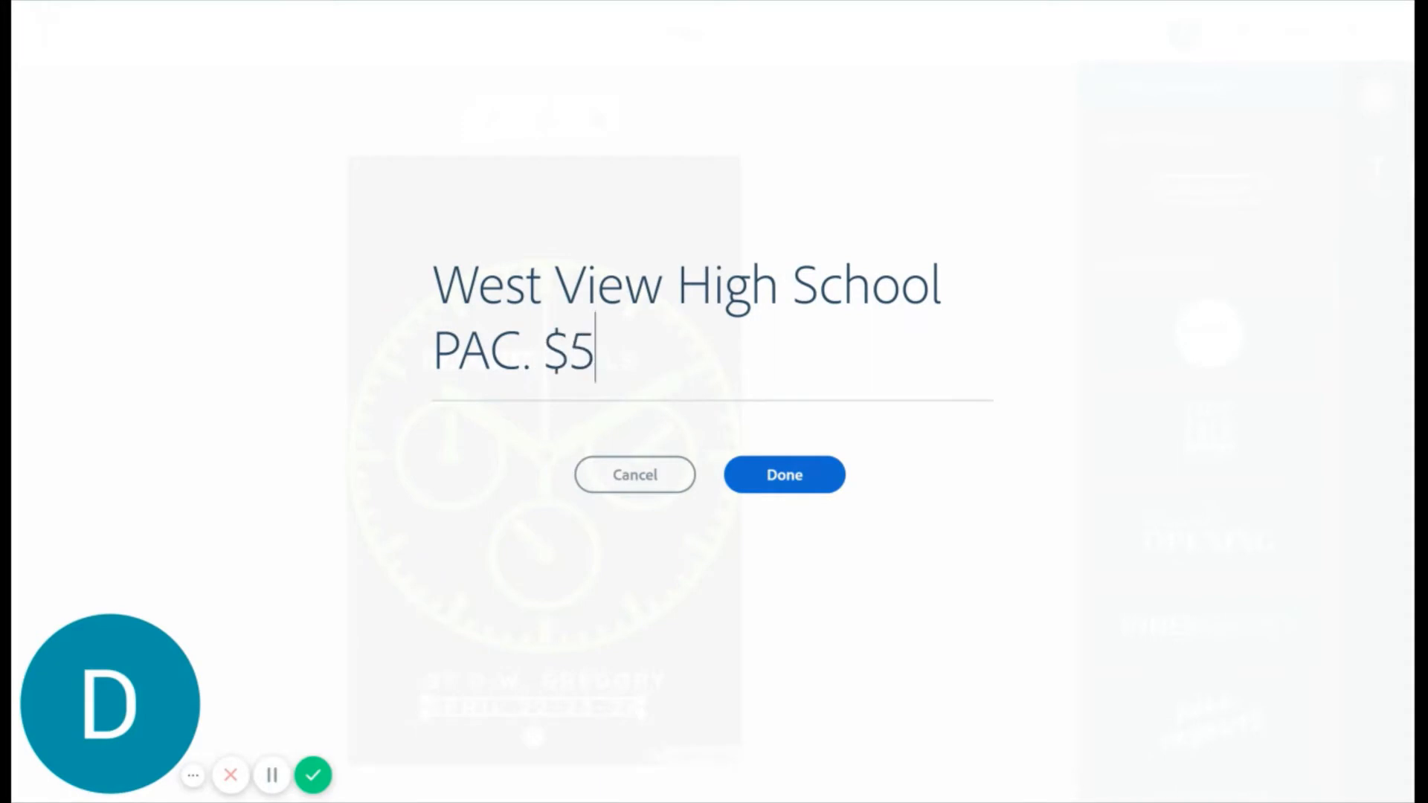
type(" at the door.")
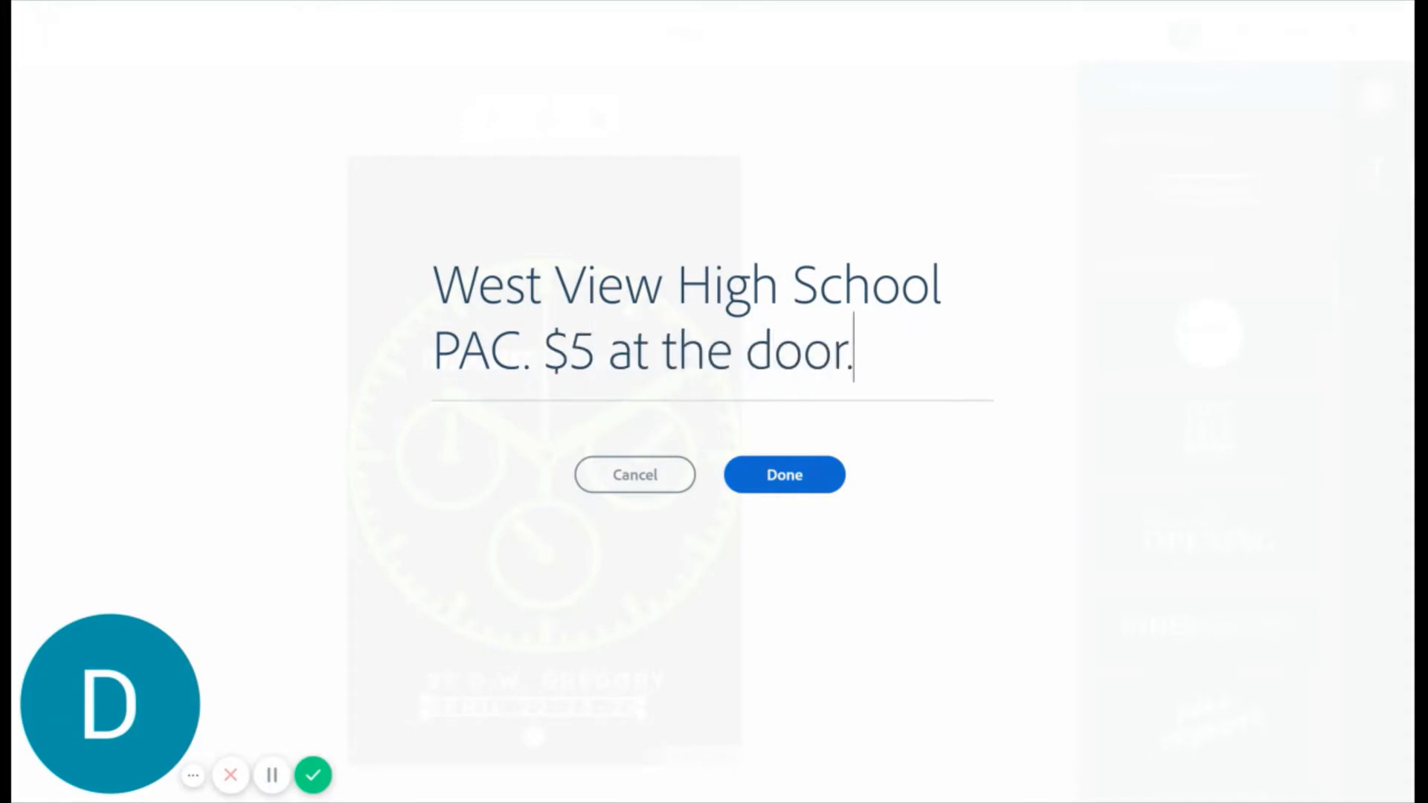
left_click(785, 474)
left_click_drag(627, 179, 723, 288)
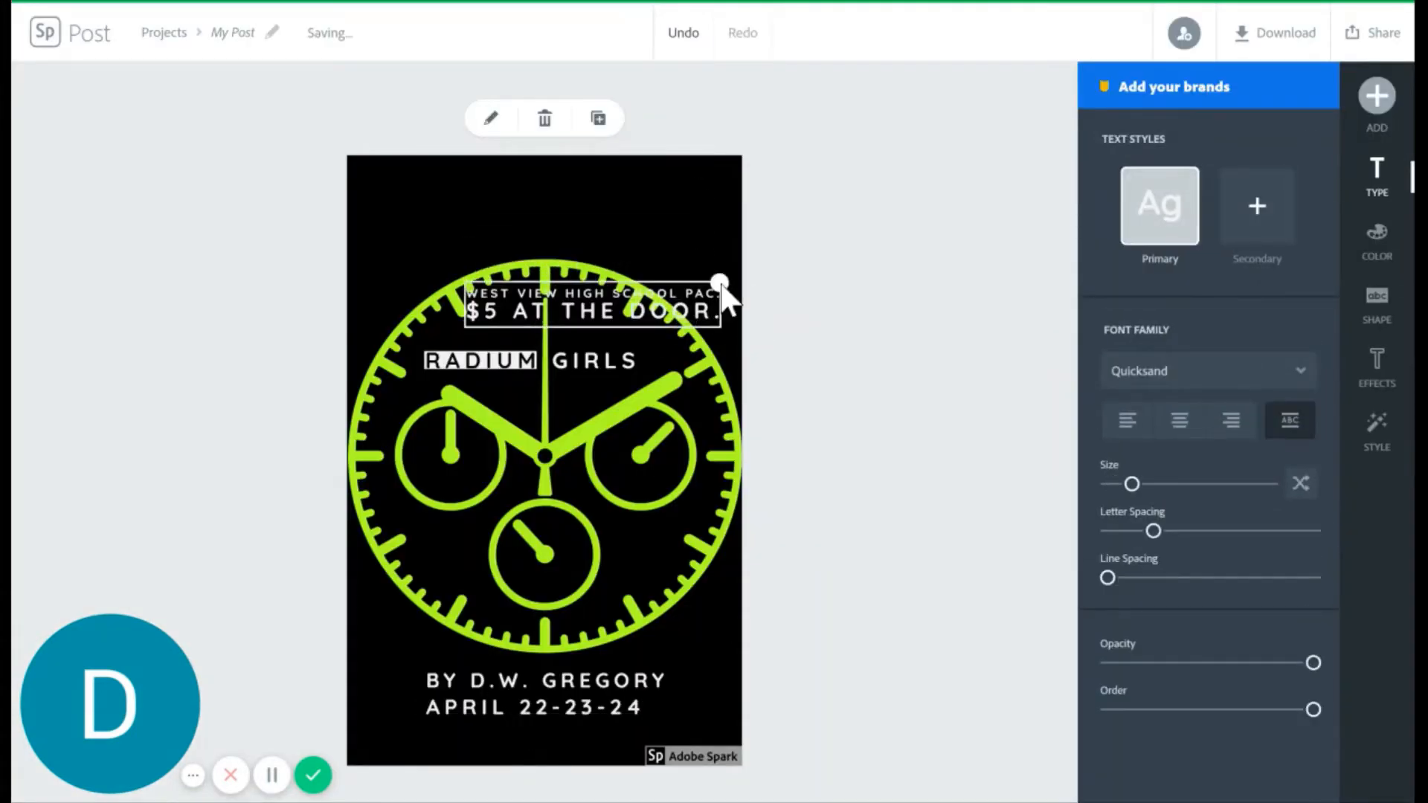
Move the byline and date to the poster's upper left corner and the venue and price text below the dial
left_click(573, 681)
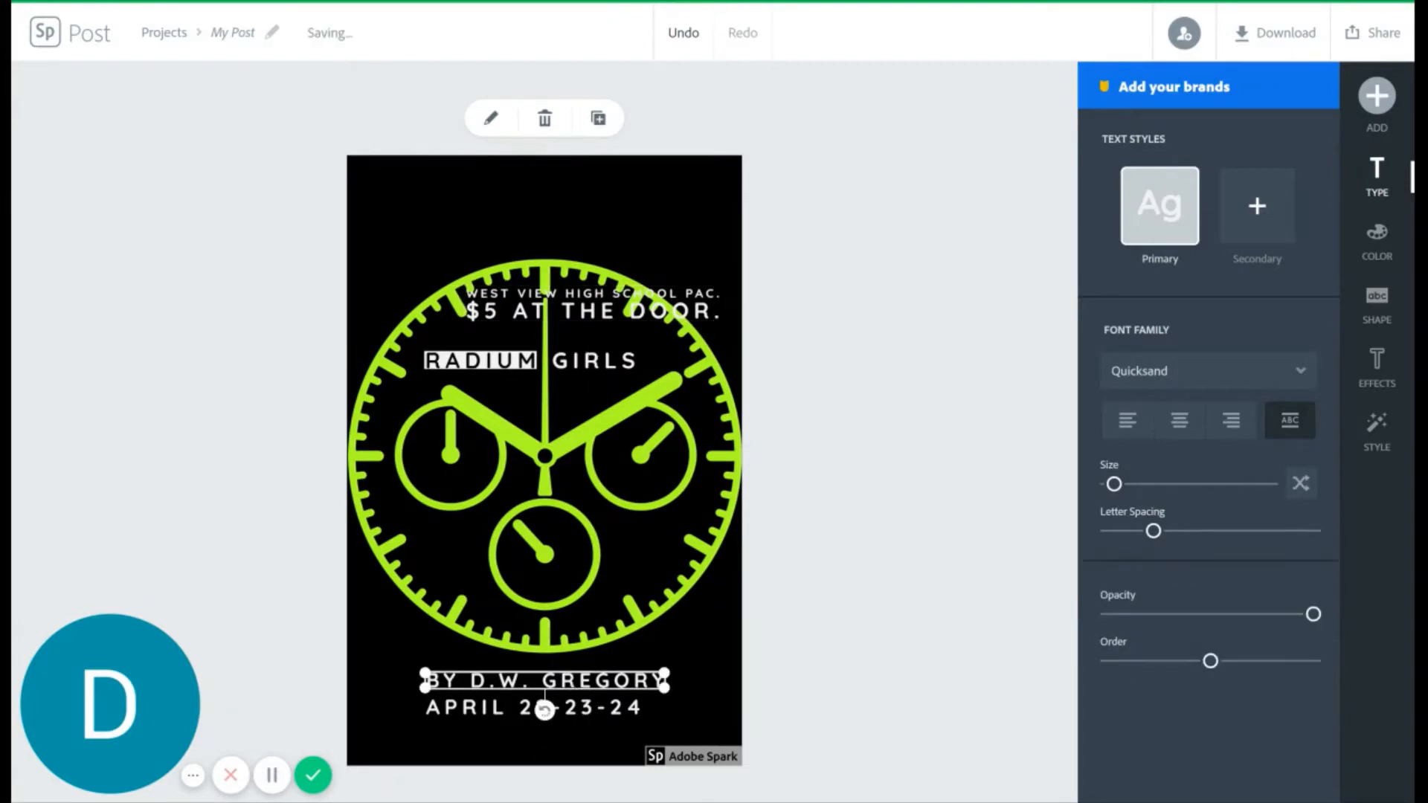
left_click_drag(573, 681, 510, 182)
left_click_drag(512, 711, 456, 210)
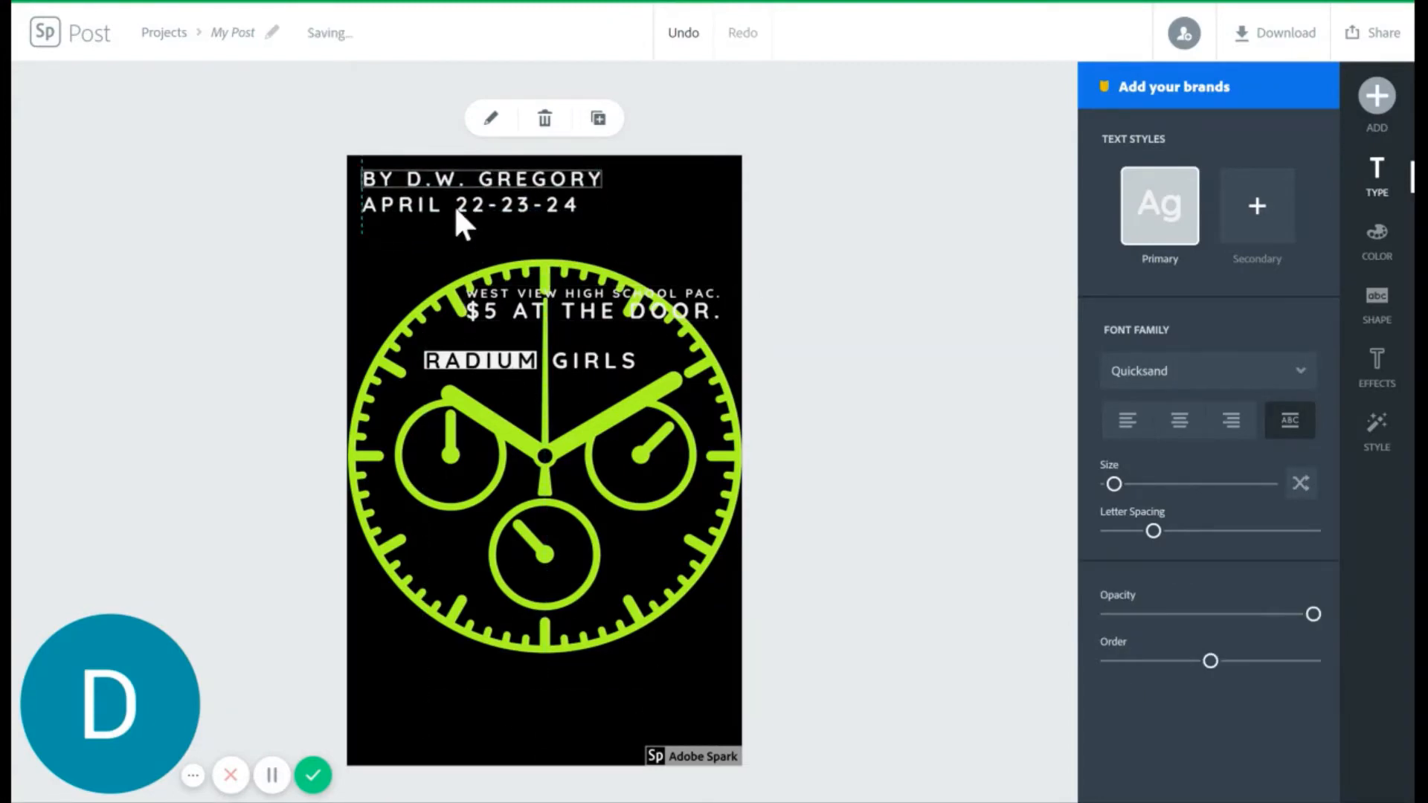
left_click_drag(583, 298, 519, 680)
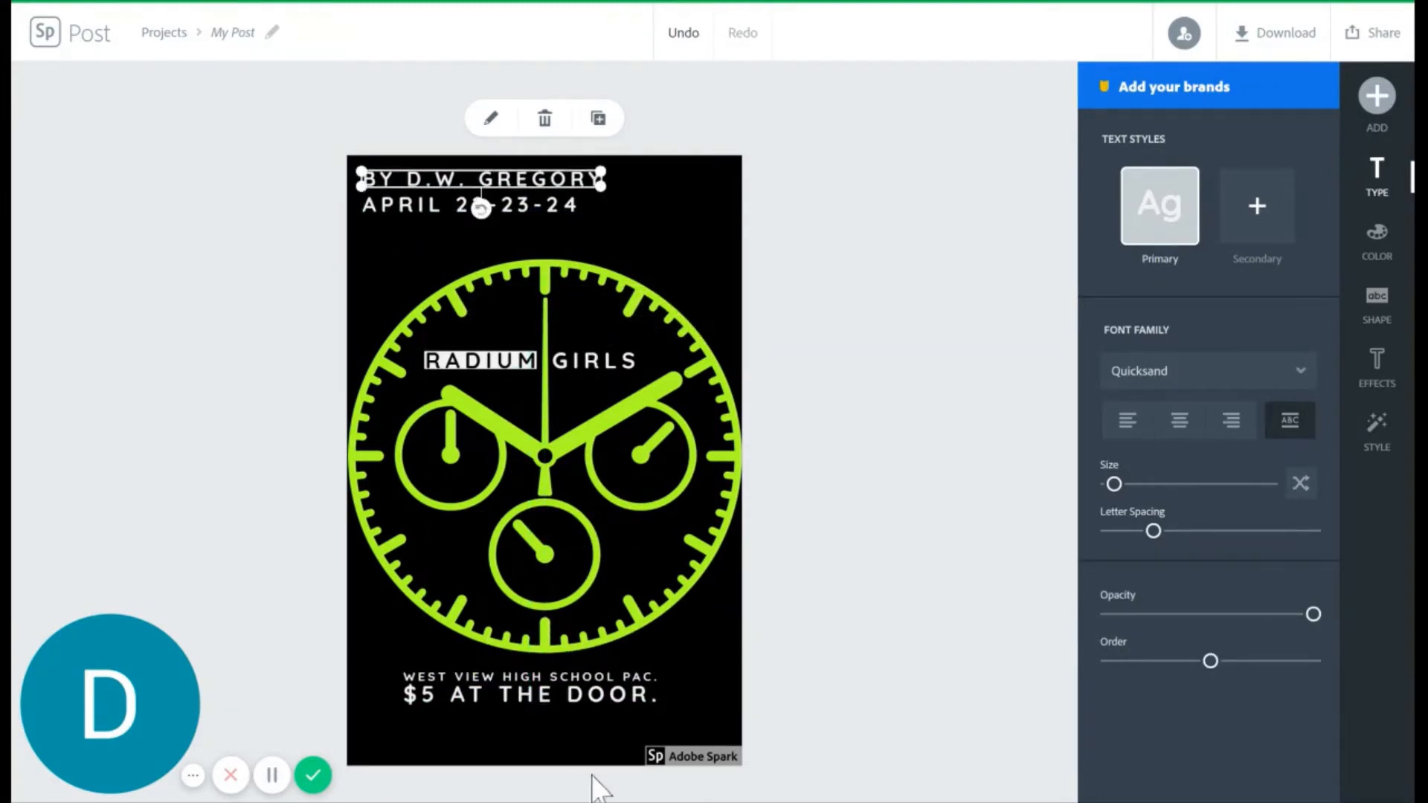
left_click(566, 693)
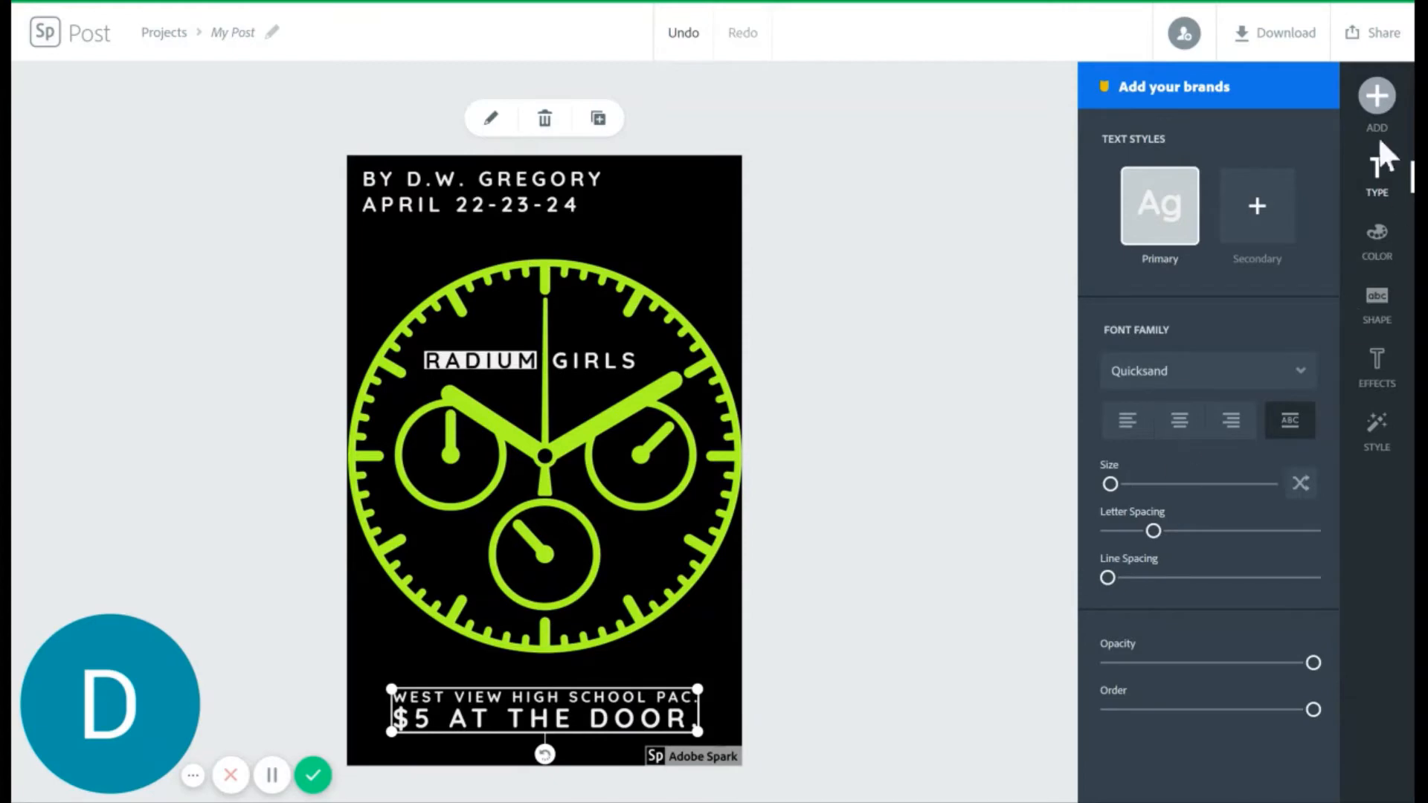
Search the icon library for "females" and "female", and browse the results for a suitable women's icon
left_click(1376, 95)
left_click(1239, 108)
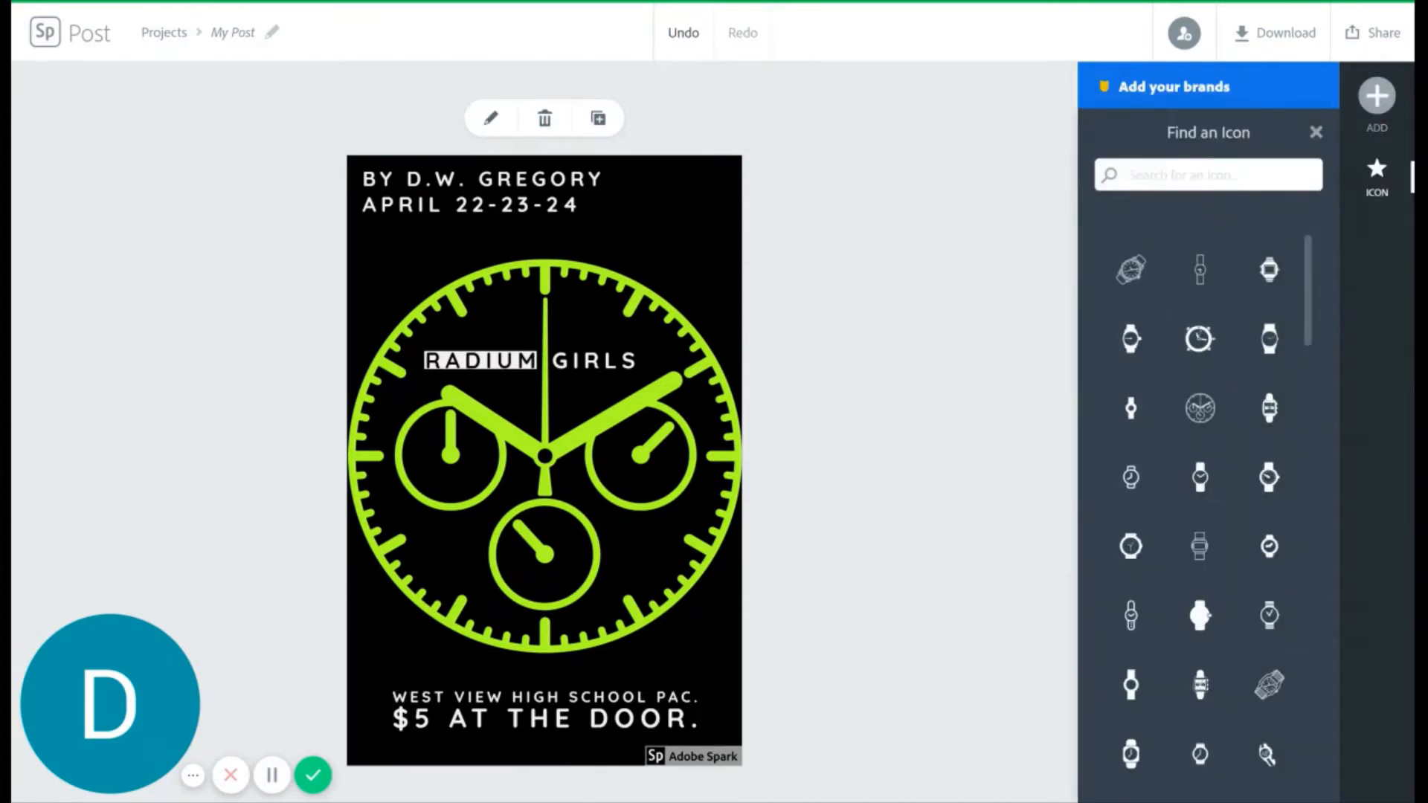
type("female workers")
key("BackSpace")
key("BackSpace")
key("BackSpace")
key("BackSpace")
key("BackSpace")
key("BackSpace")
key("BackSpace")
key("BackSpace")
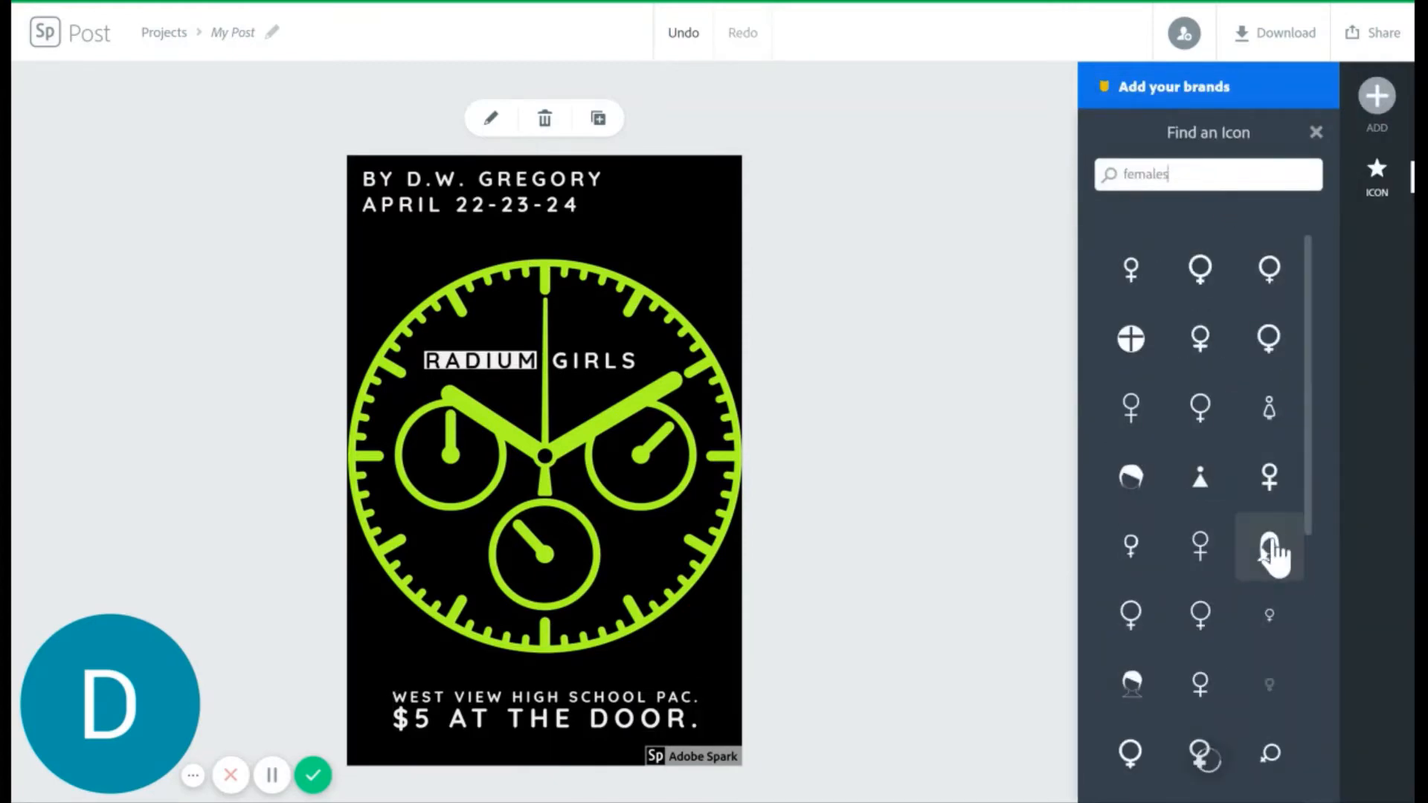
type("s")
scroll(1302, 521, "down", 5)
scroll(1301, 520, "up", 5)
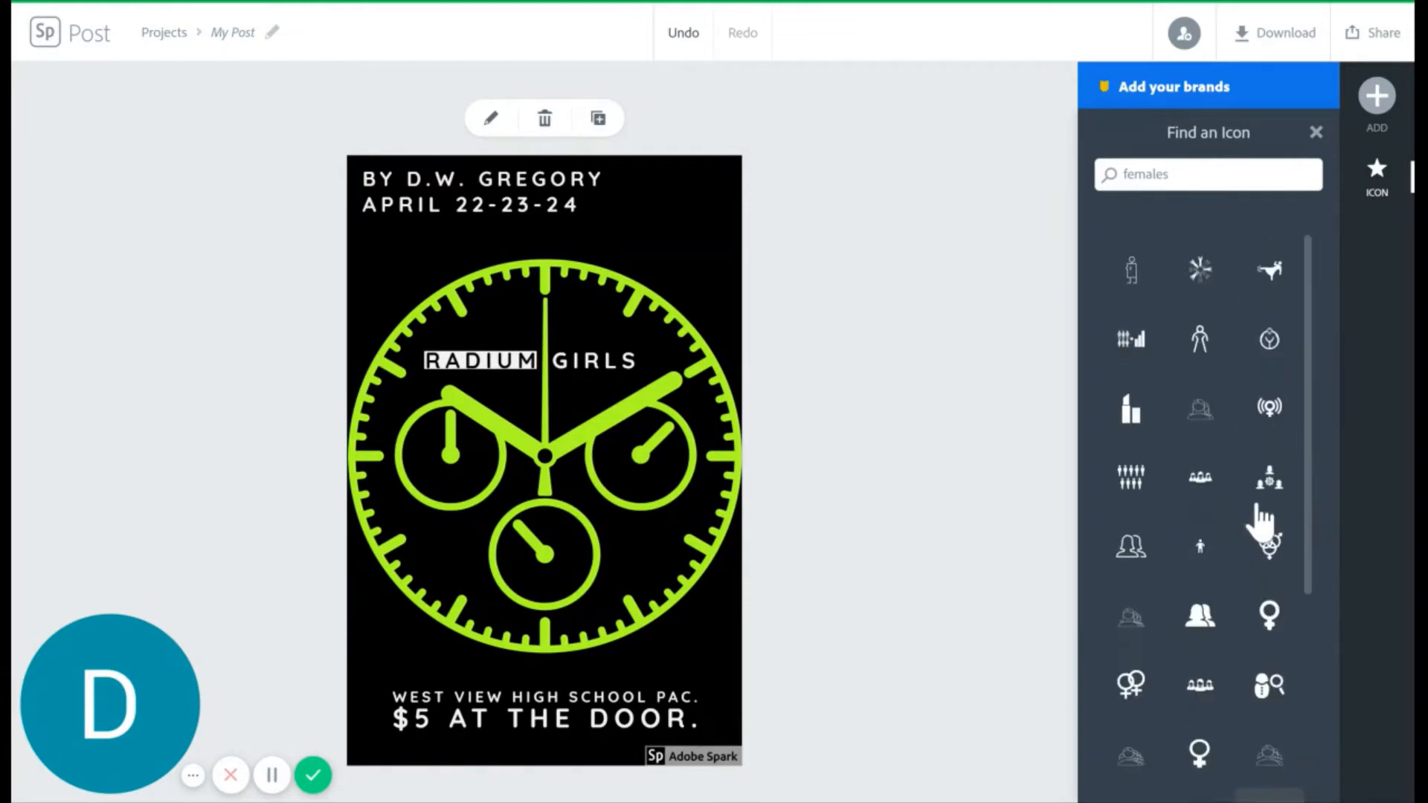
key("BackSpace")
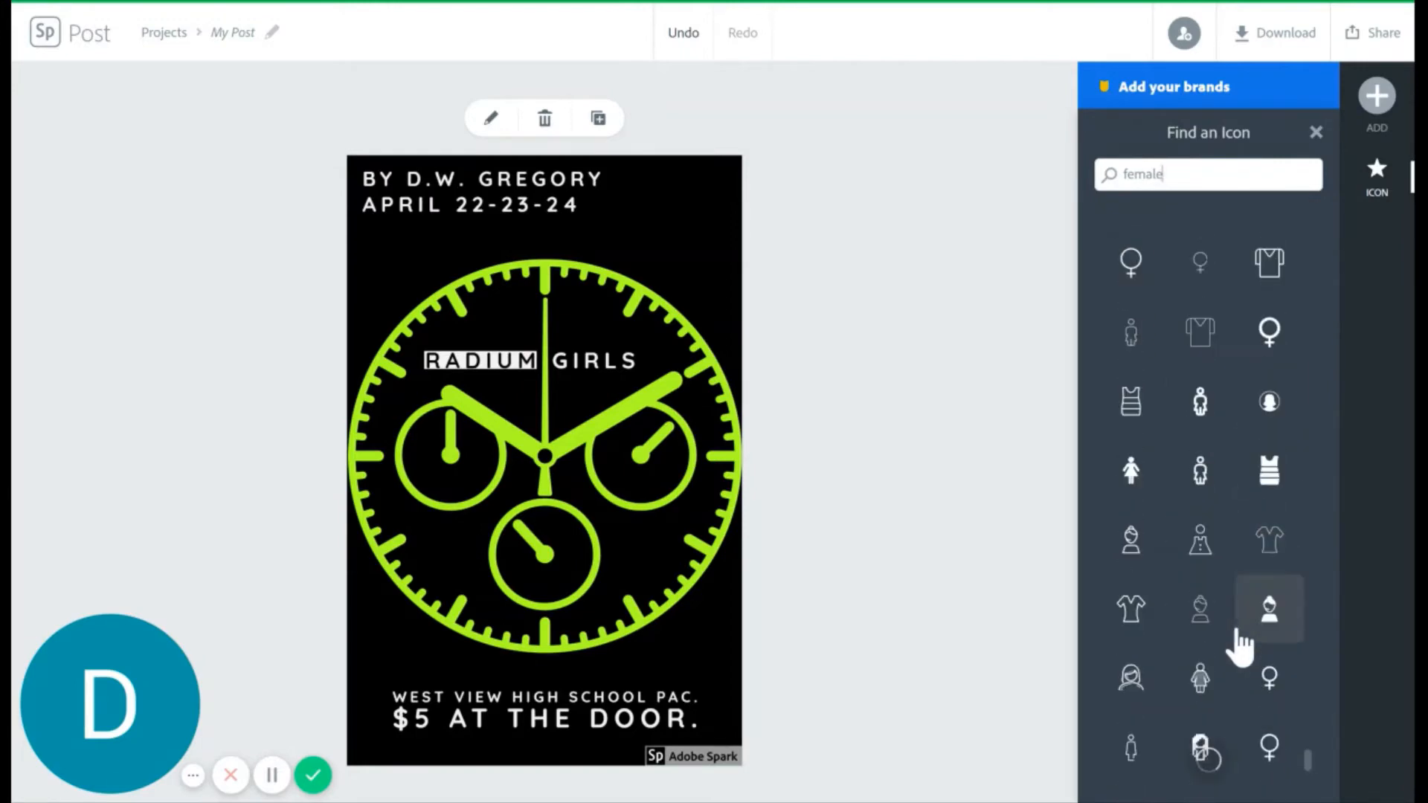
scroll(1239, 646, "down", 10)
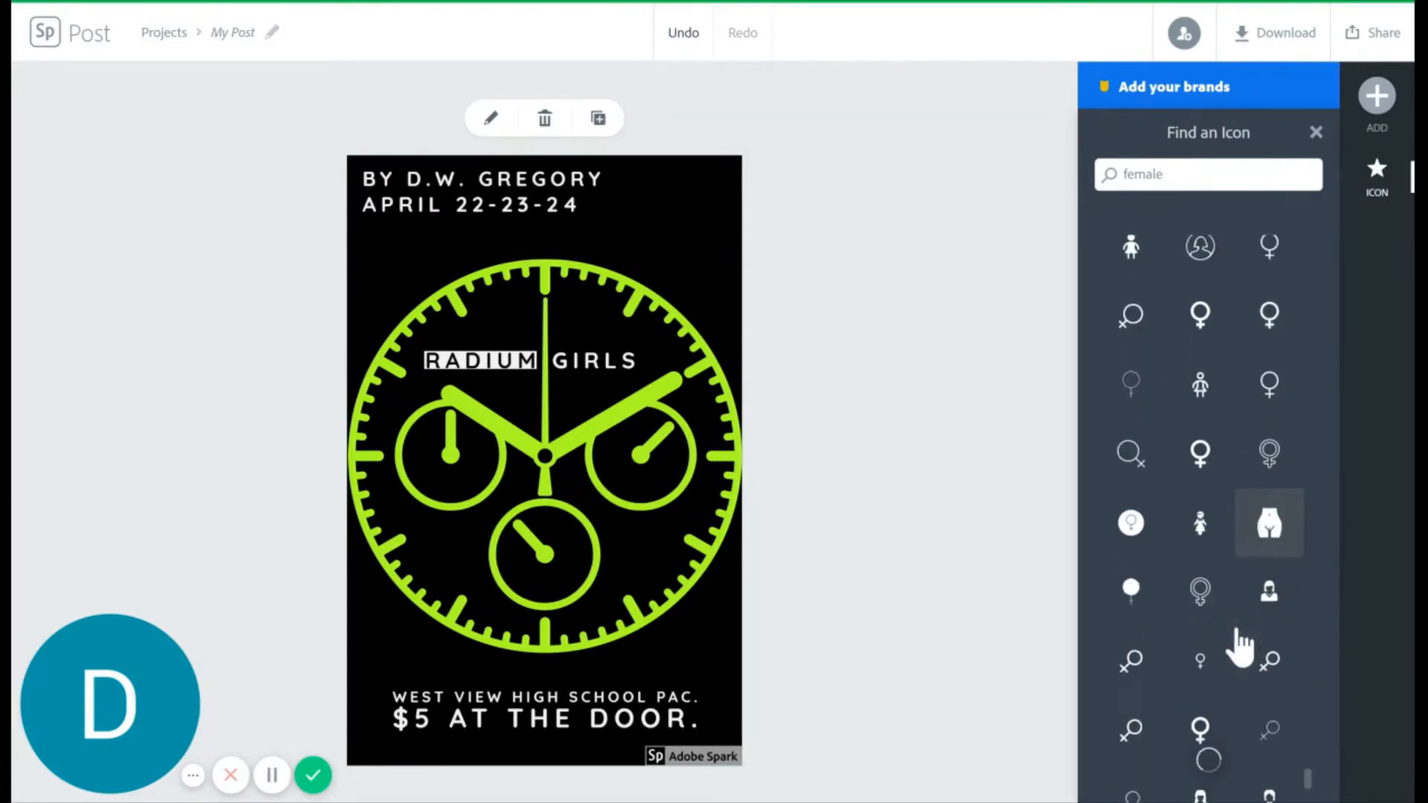
scroll(1239, 646, "down", 10)
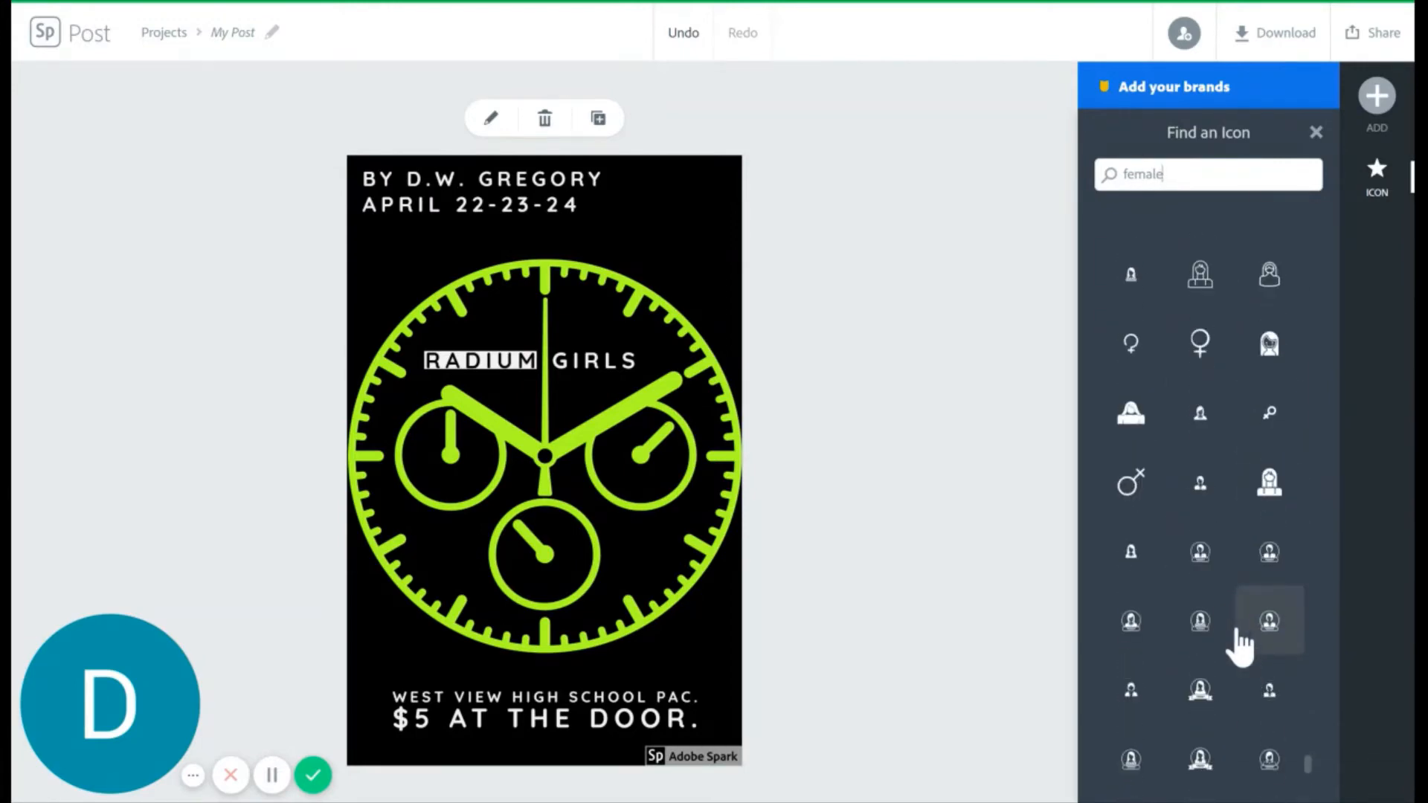
scroll(1239, 645, "down", 10)
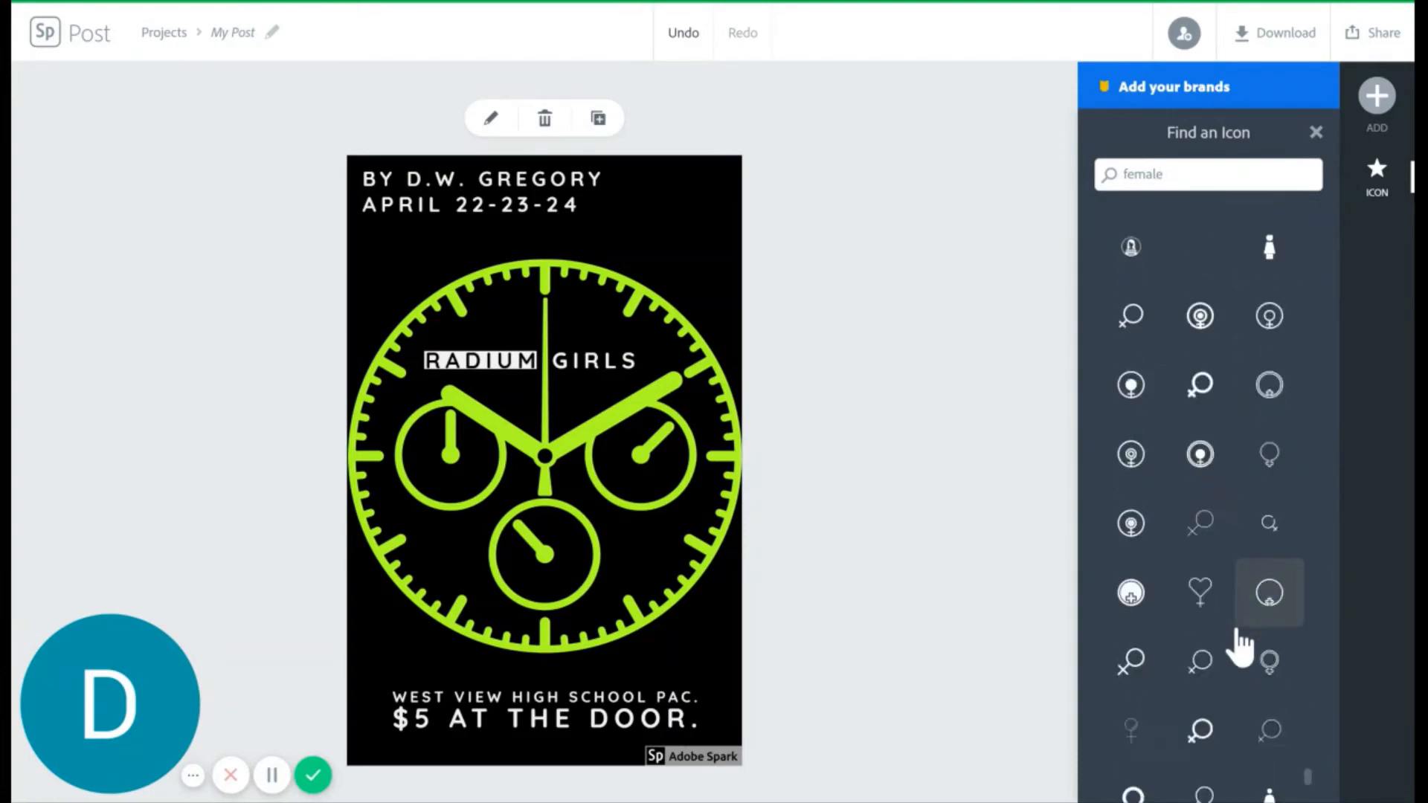
scroll(1239, 646, "down", 8)
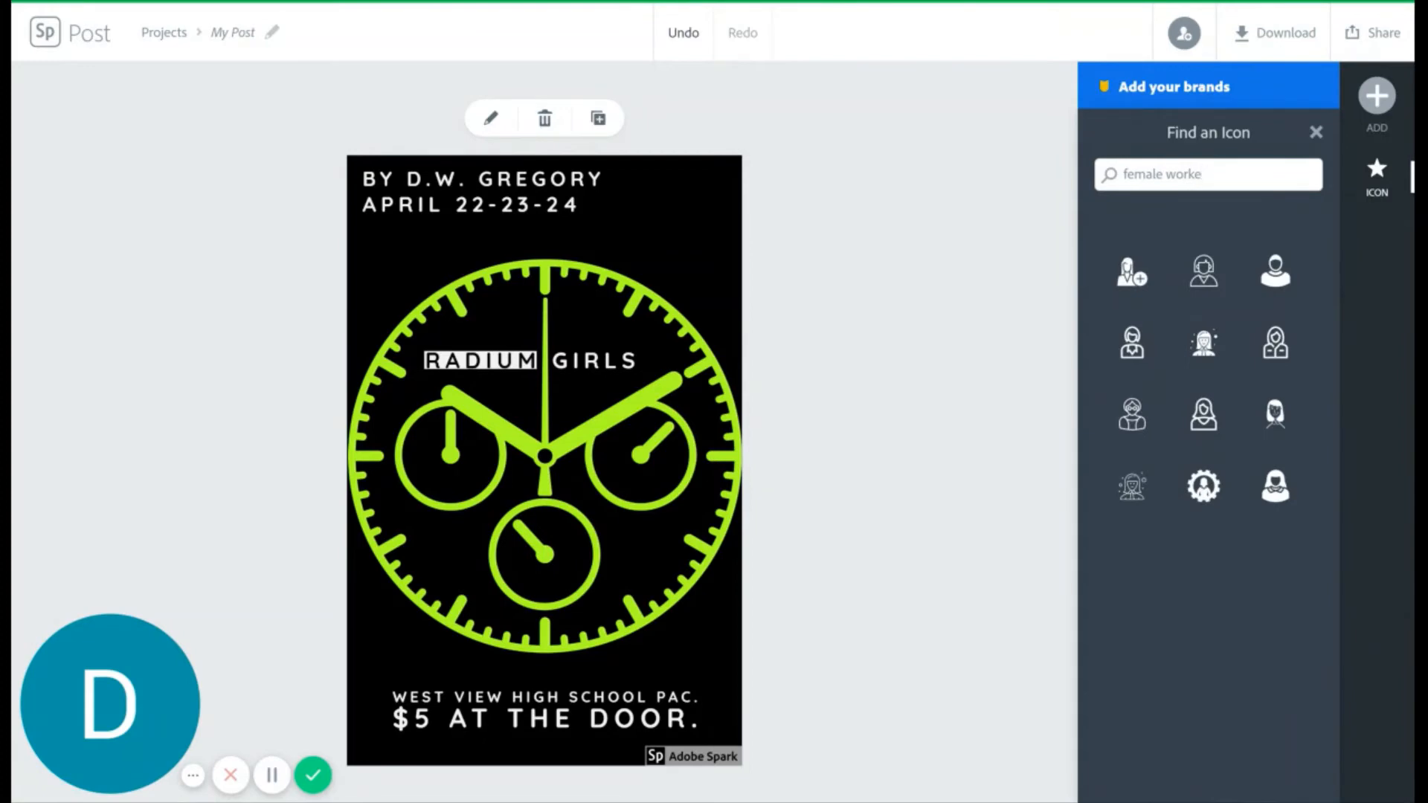
Search the icon library for "workers" and look through the results for a fitting group icon
key("Return")
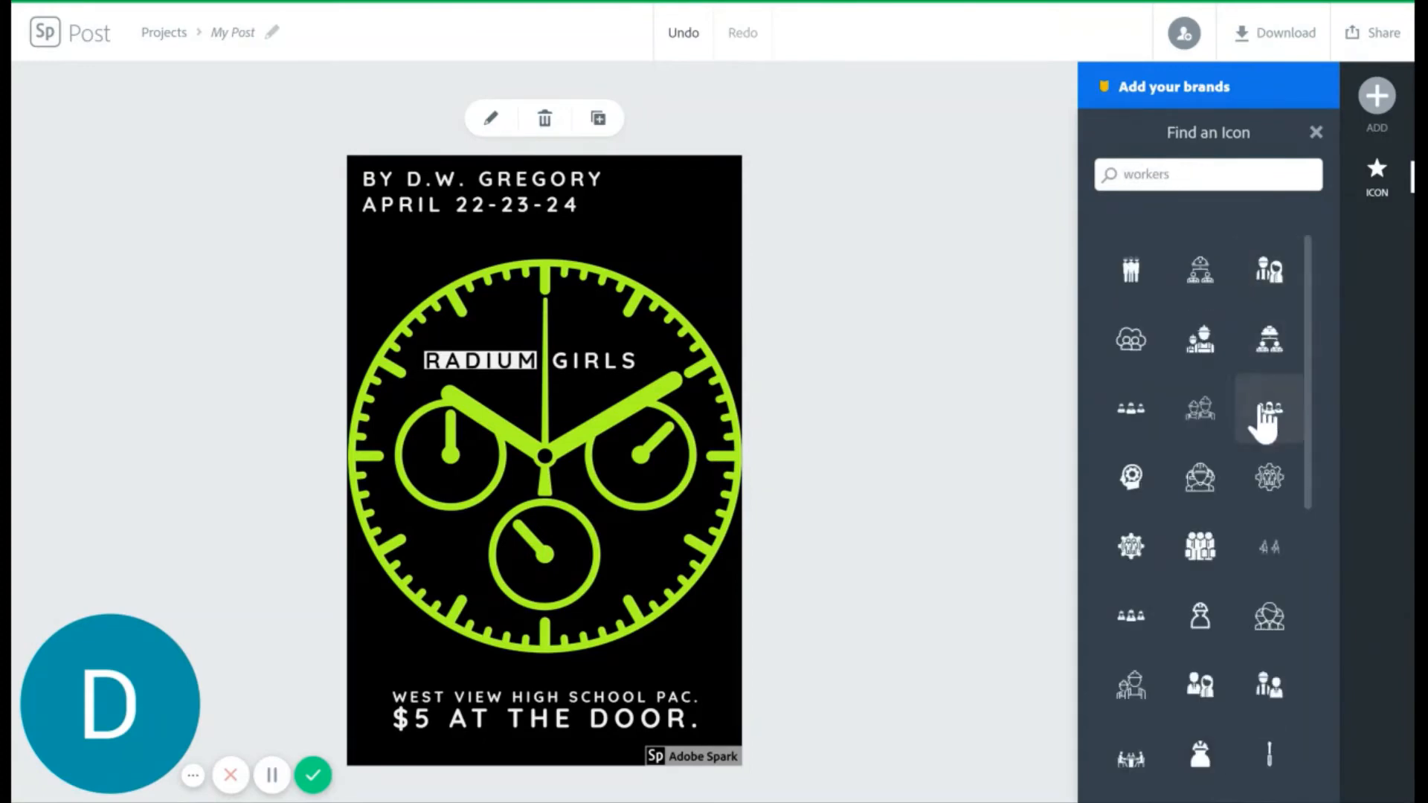
scroll(1266, 423, "down", 10)
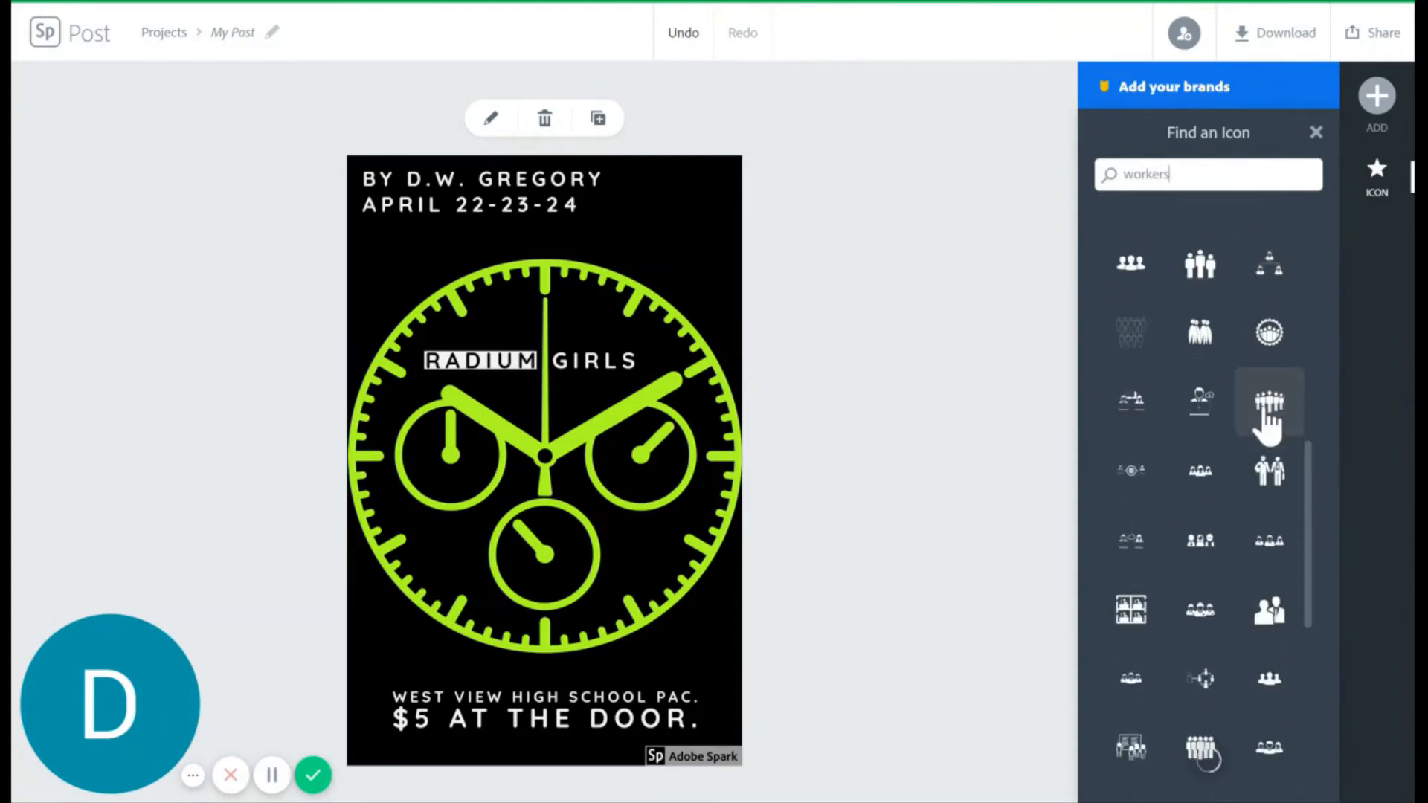
scroll(1267, 476, "down", 9)
scroll(1274, 494, "up", 8)
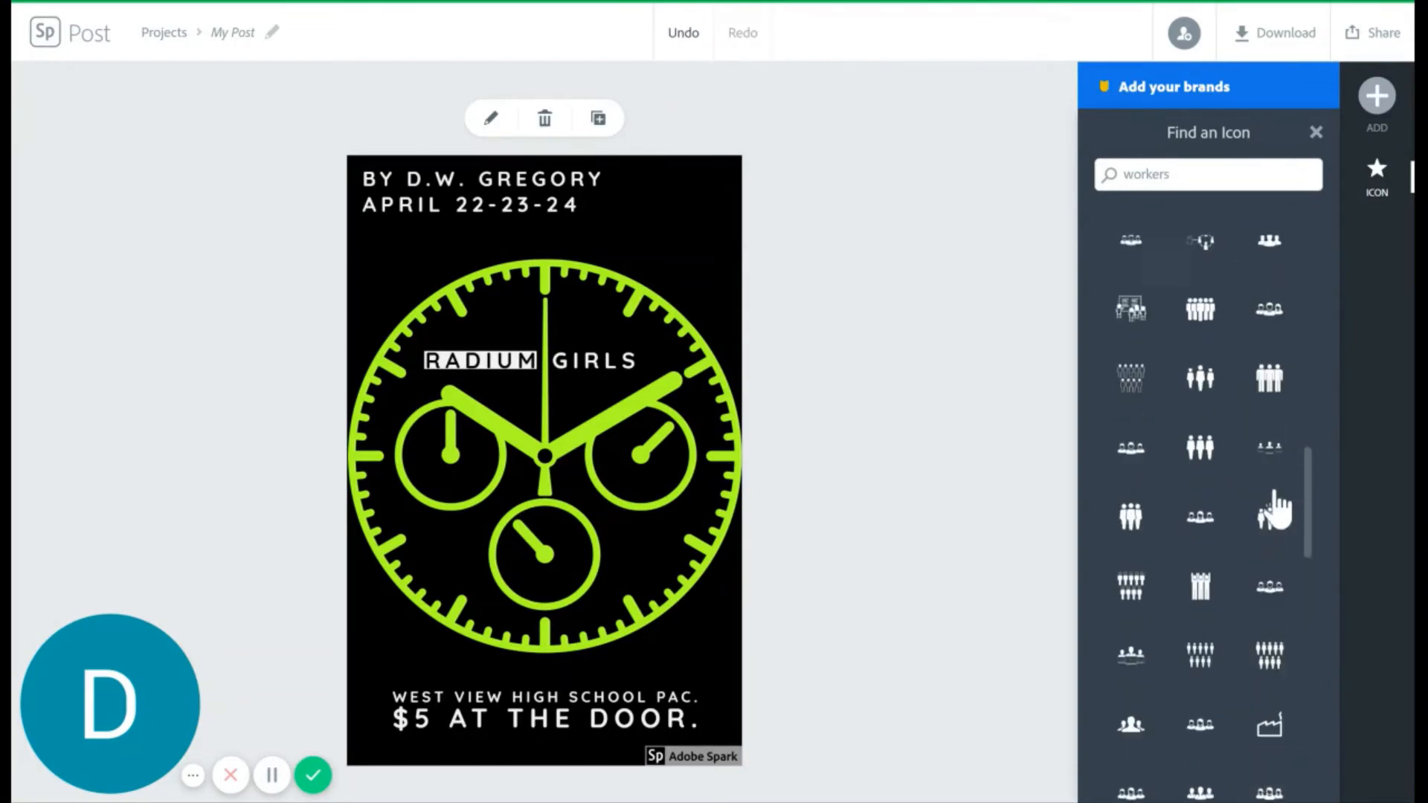
scroll(1276, 505, "up", 8)
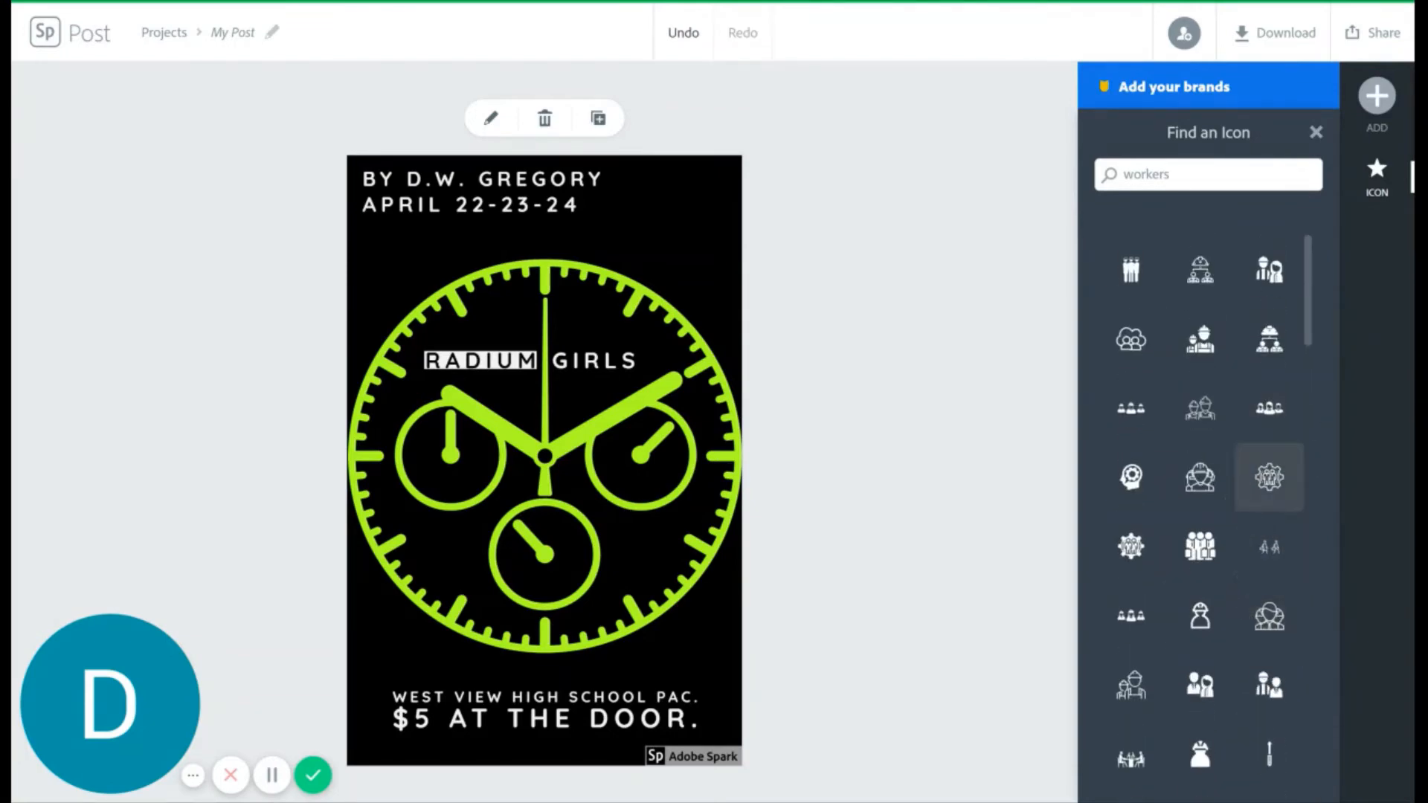
scroll(1272, 580, "down", 1)
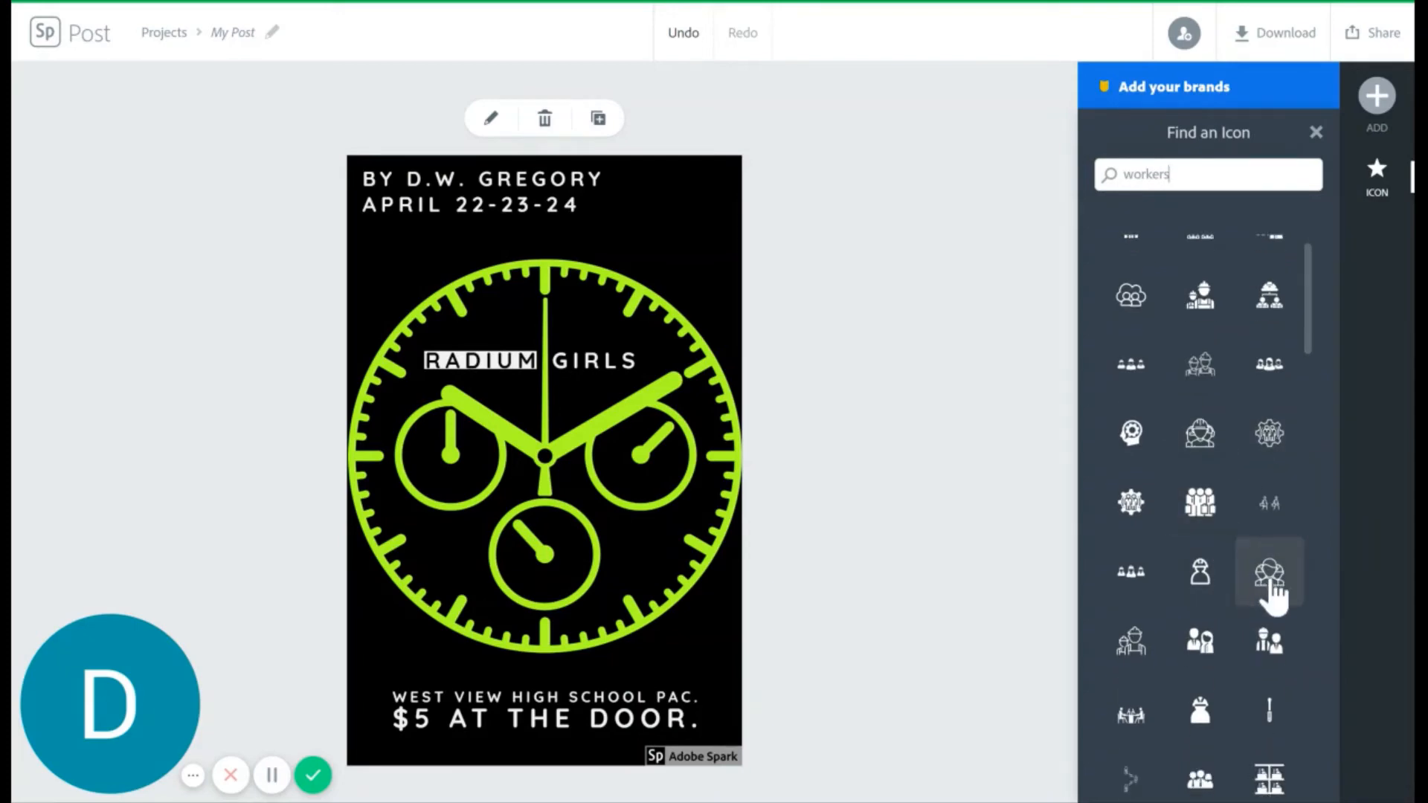
scroll(1281, 606, "down", 8)
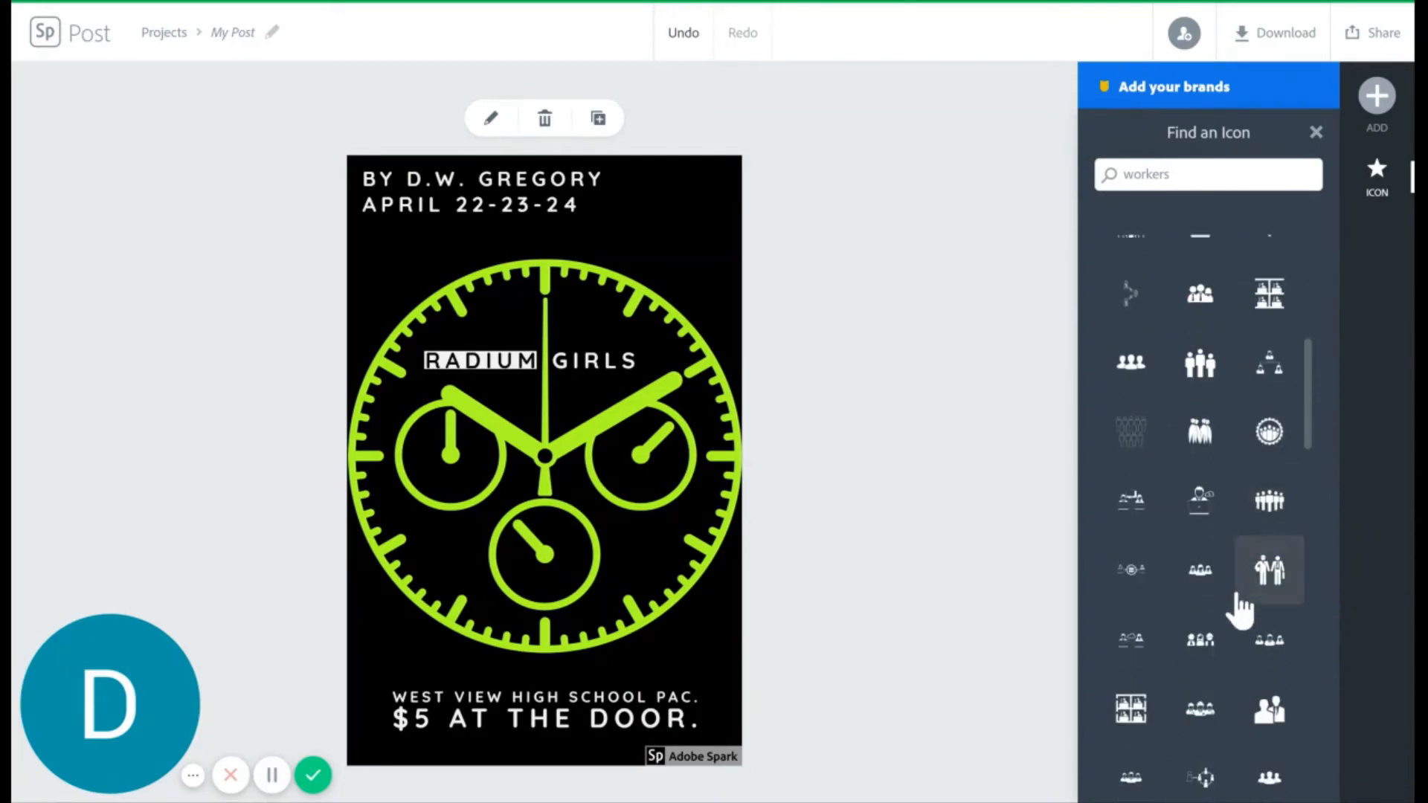
scroll(1236, 601, "down", 10)
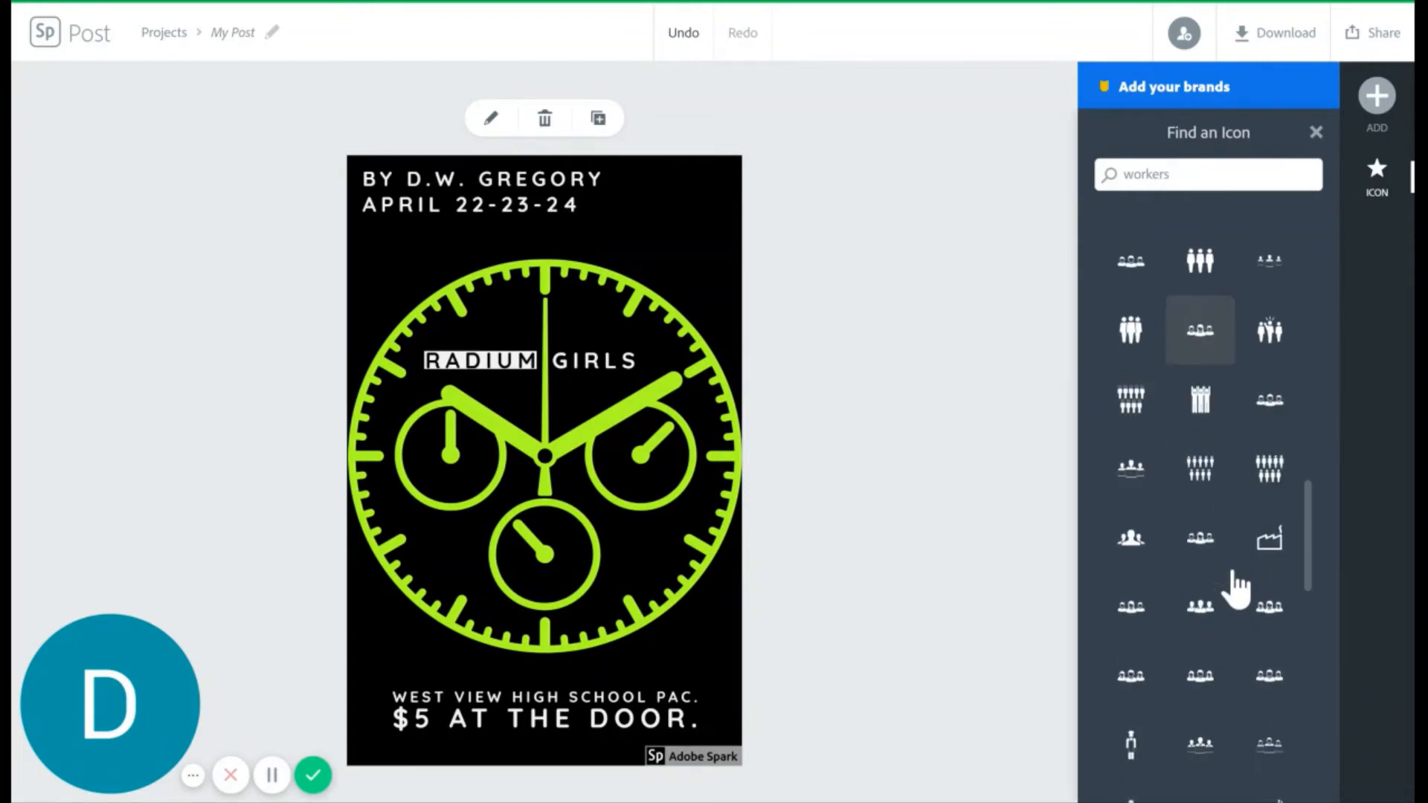
scroll(1236, 587, "down", 10)
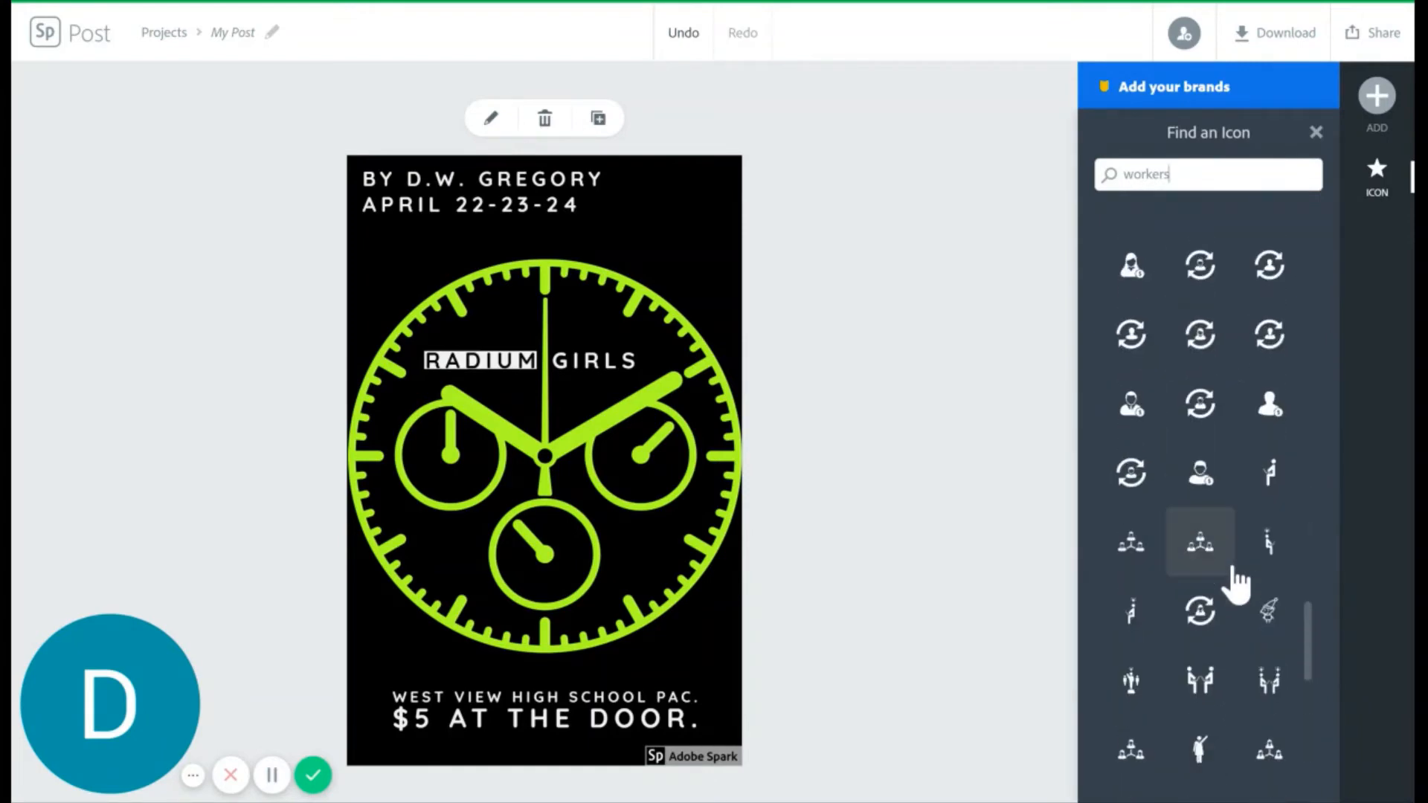
scroll(1236, 587, "down", 10)
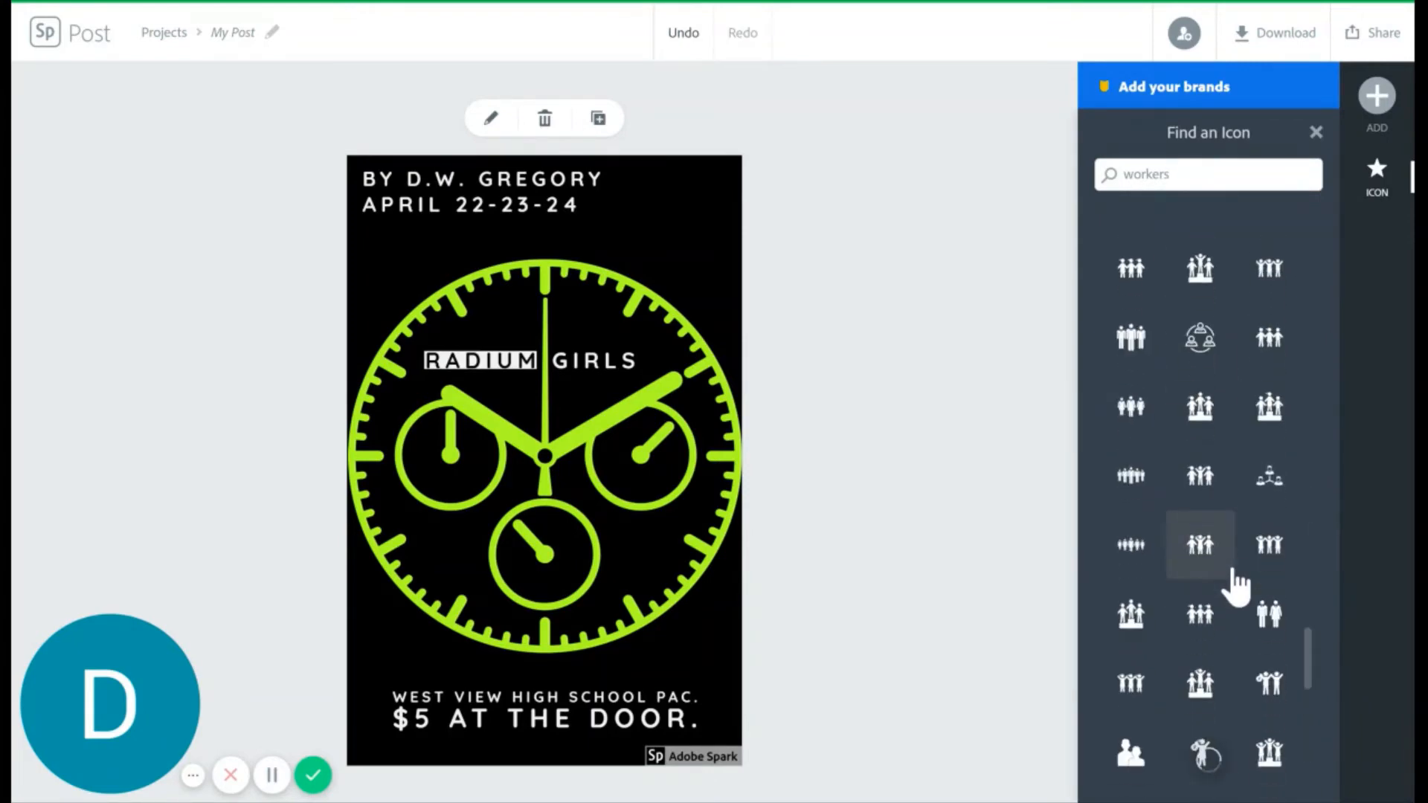
scroll(1231, 584, "down", 8)
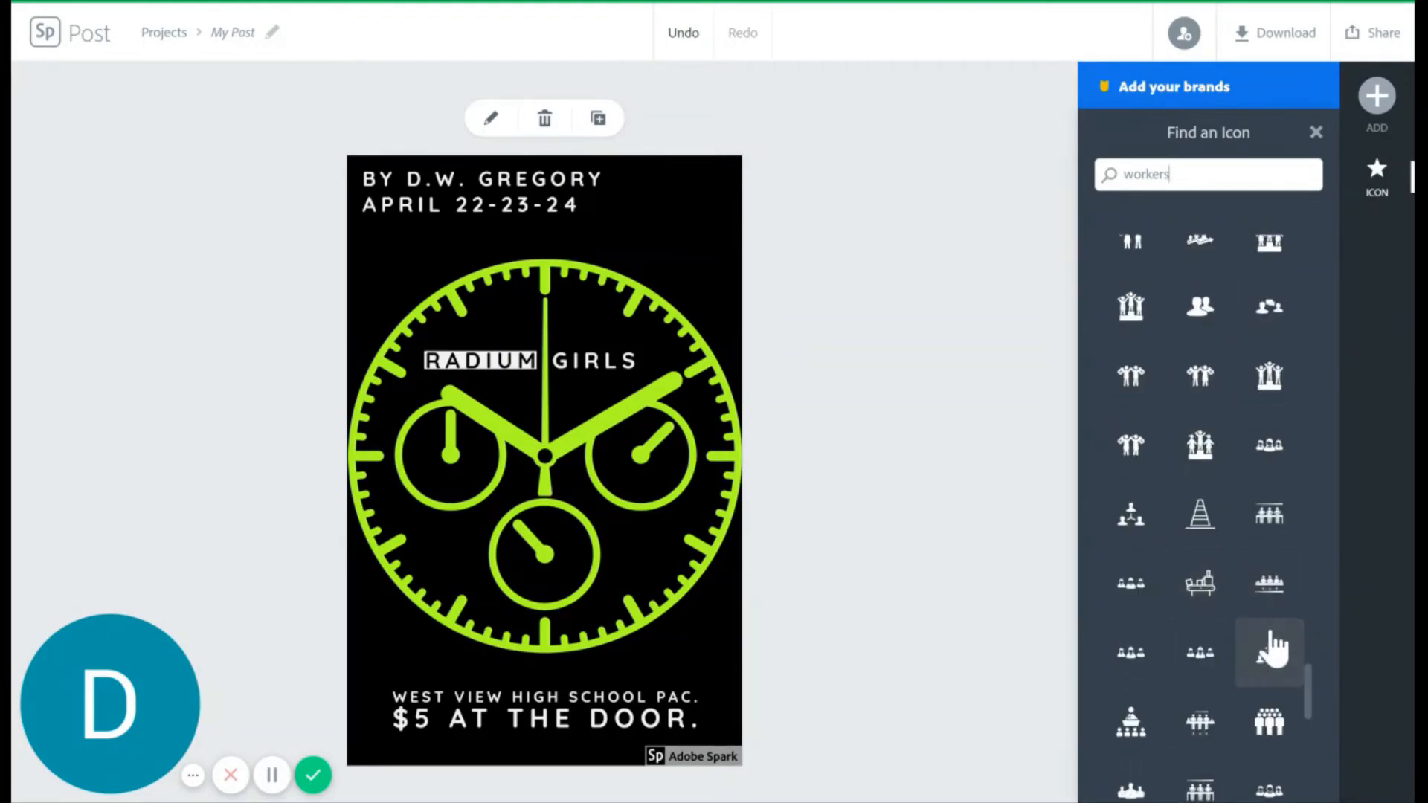
Try a workers icon above the centre of the watch dial, and delete it
left_click(1272, 446)
left_click_drag(606, 319, 590, 241)
key("Delete")
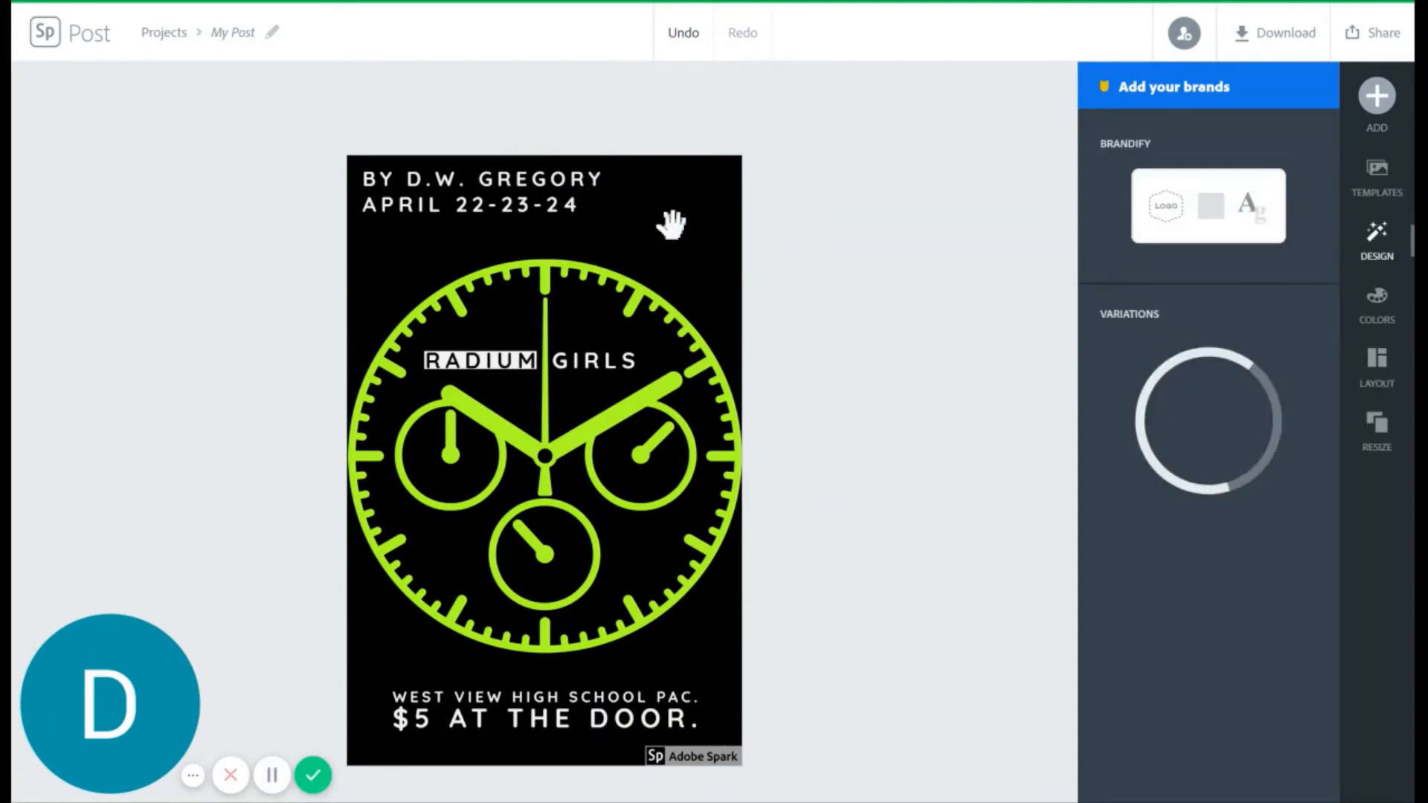
Search the free photos for "female dial workers" and "female workers", and browse the historical factory pictures
left_click(1377, 95)
left_click(1182, 123)
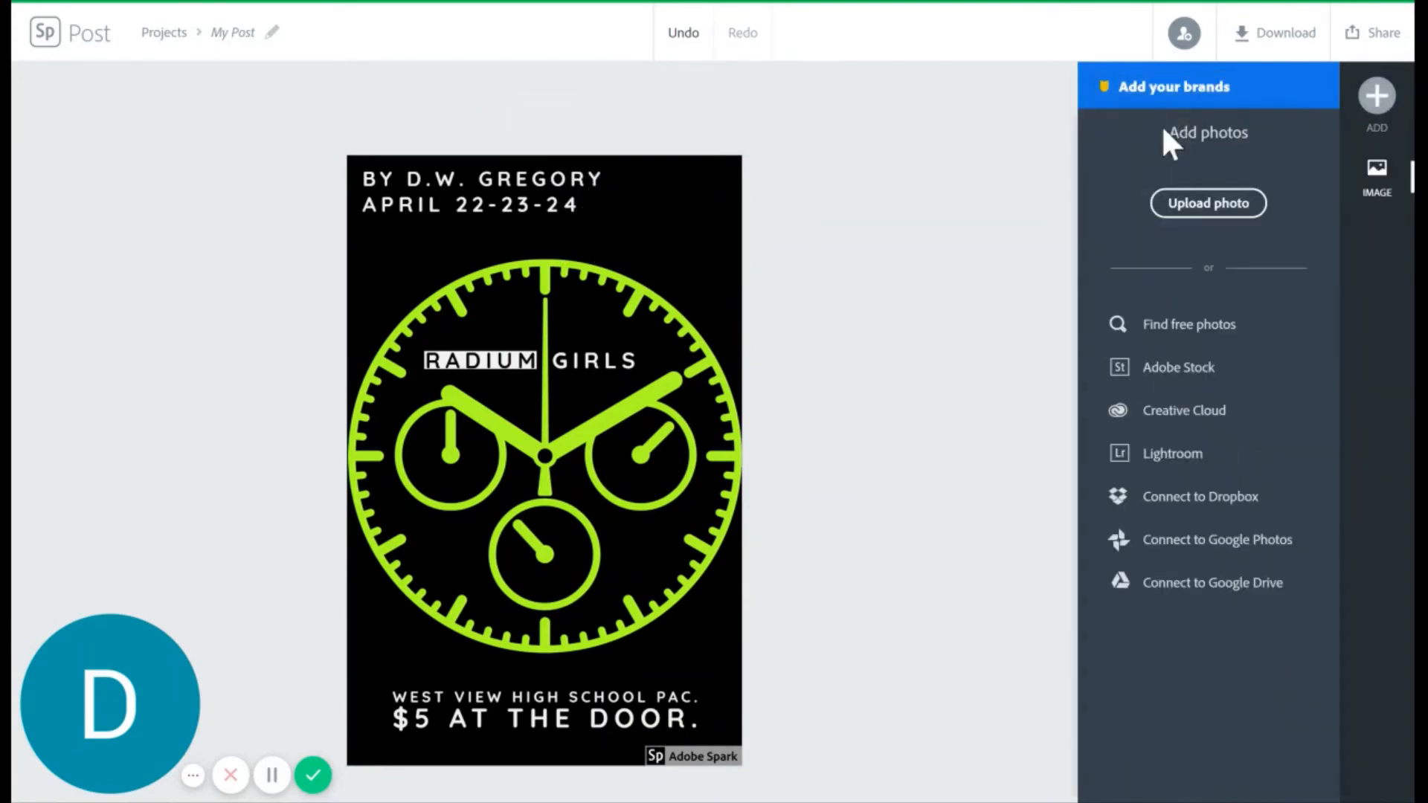
left_click(1208, 323)
type("female workers")
key("Return")
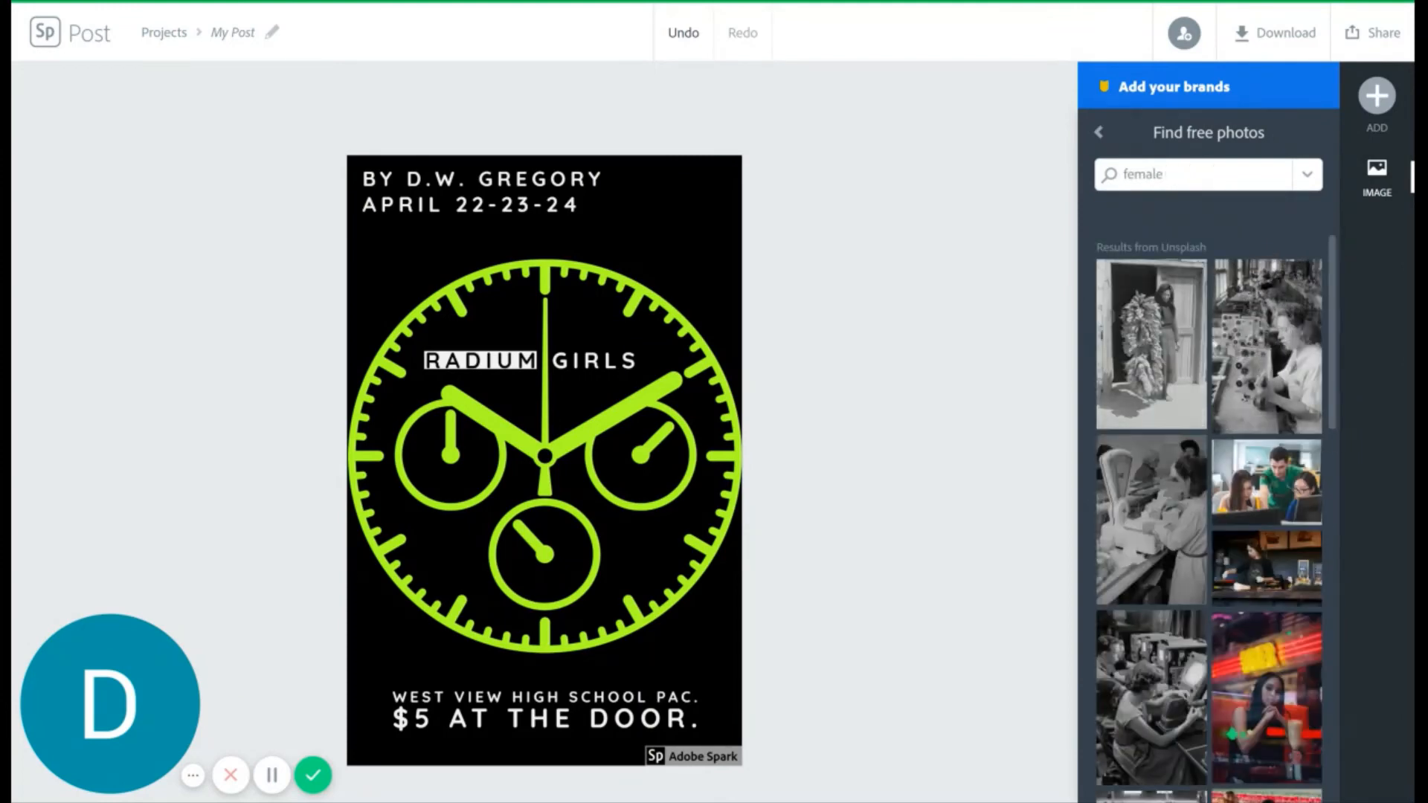
type("workers")
key("Return")
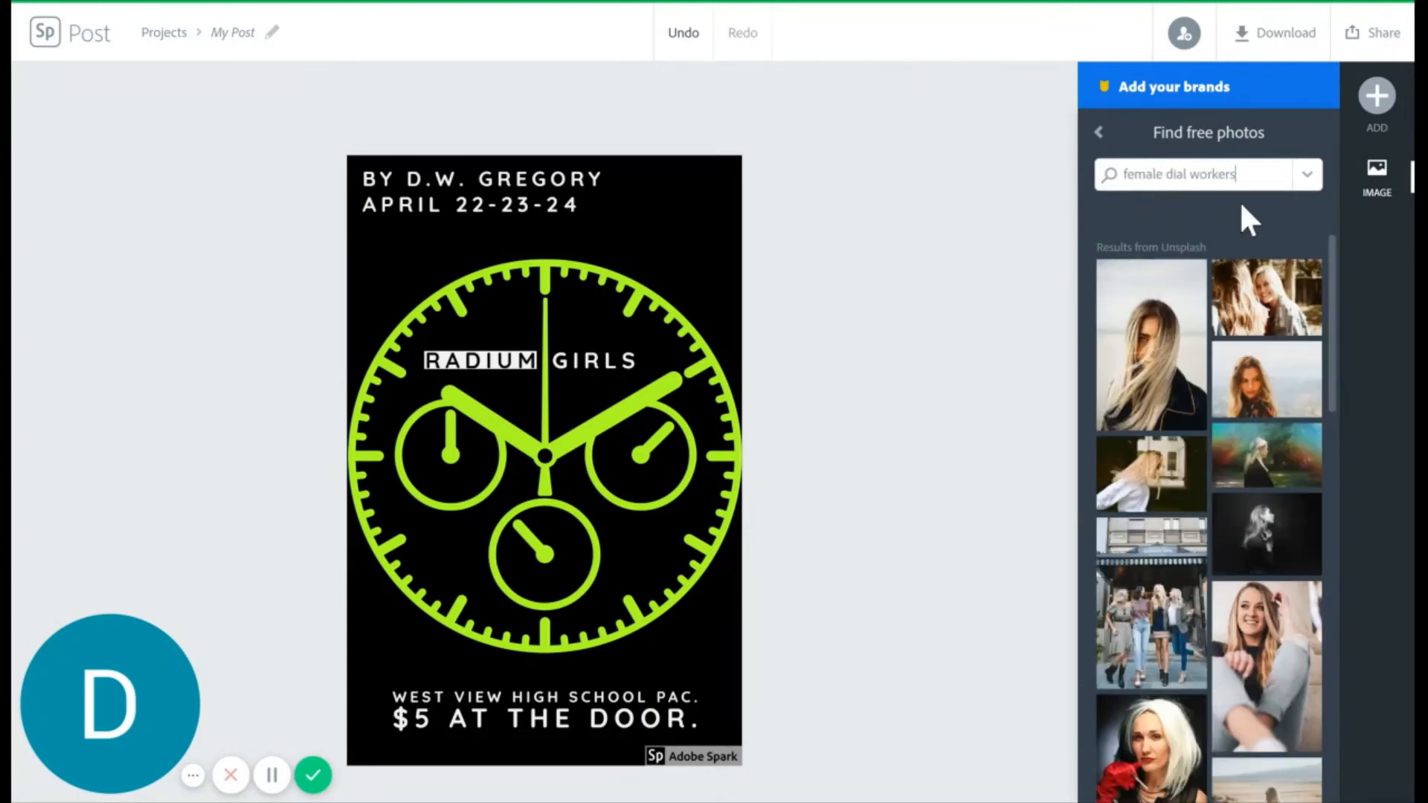
type("ers")
key("Return")
scroll(1304, 526, "down", 5)
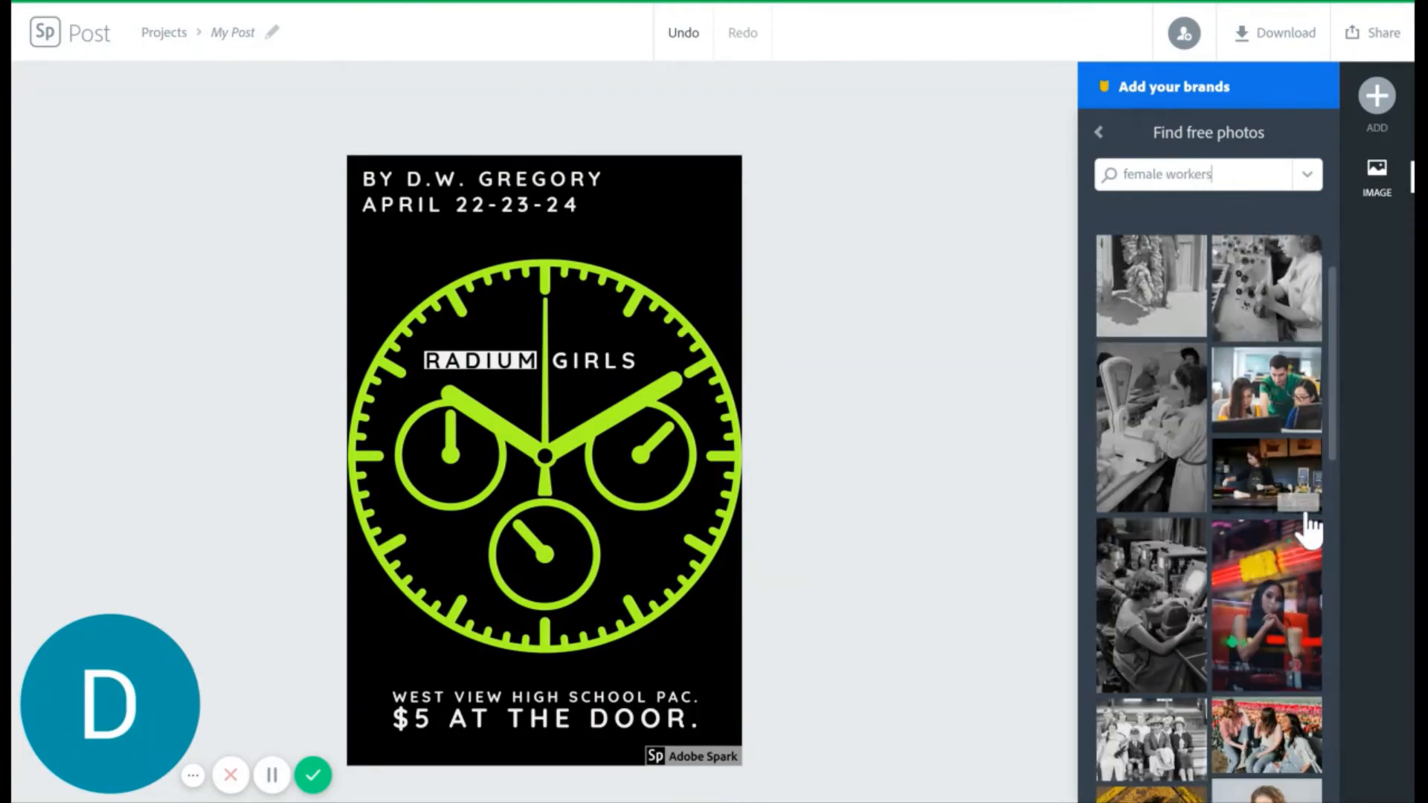
scroll(1307, 533, "down", 10)
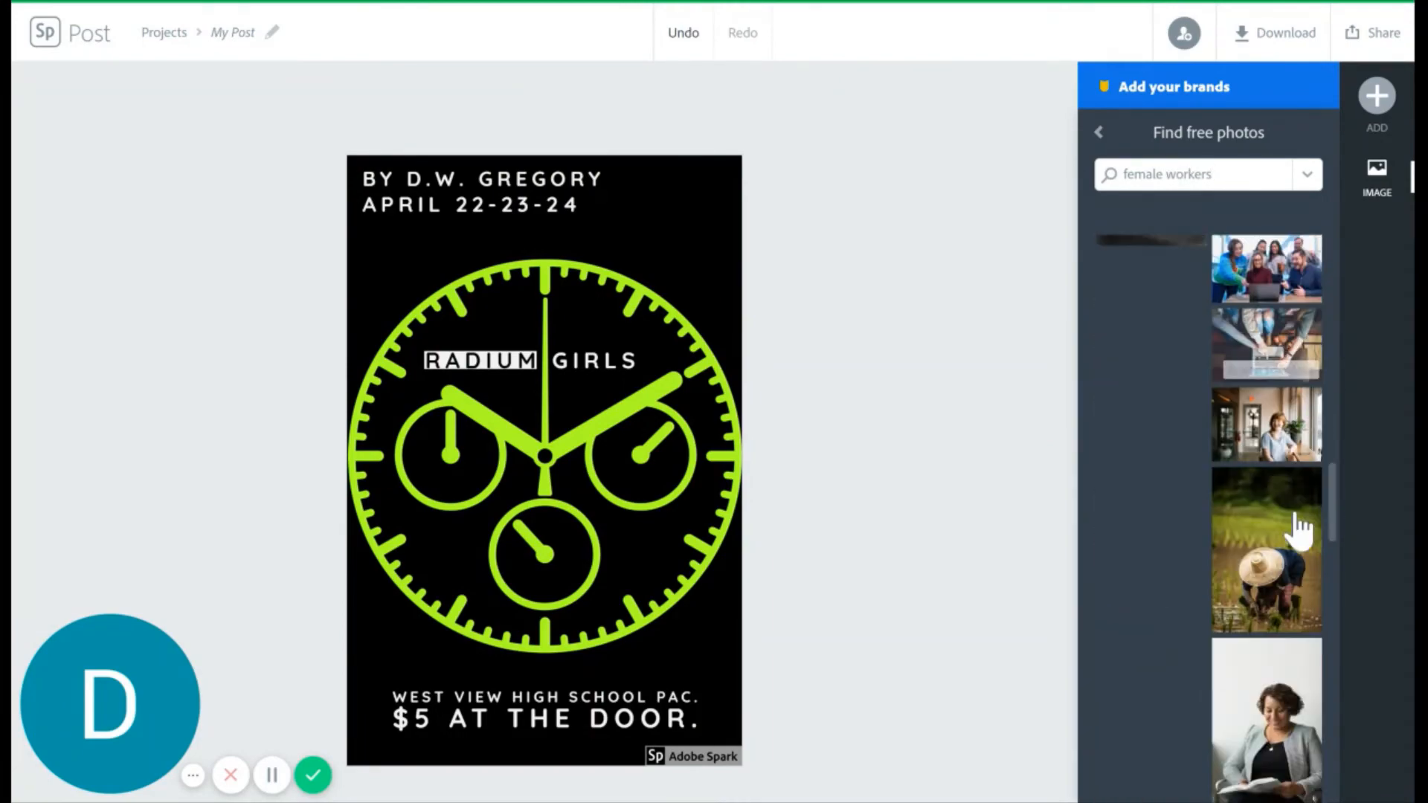
scroll(1198, 499, "up", 14)
scroll(1196, 500, "up", 5)
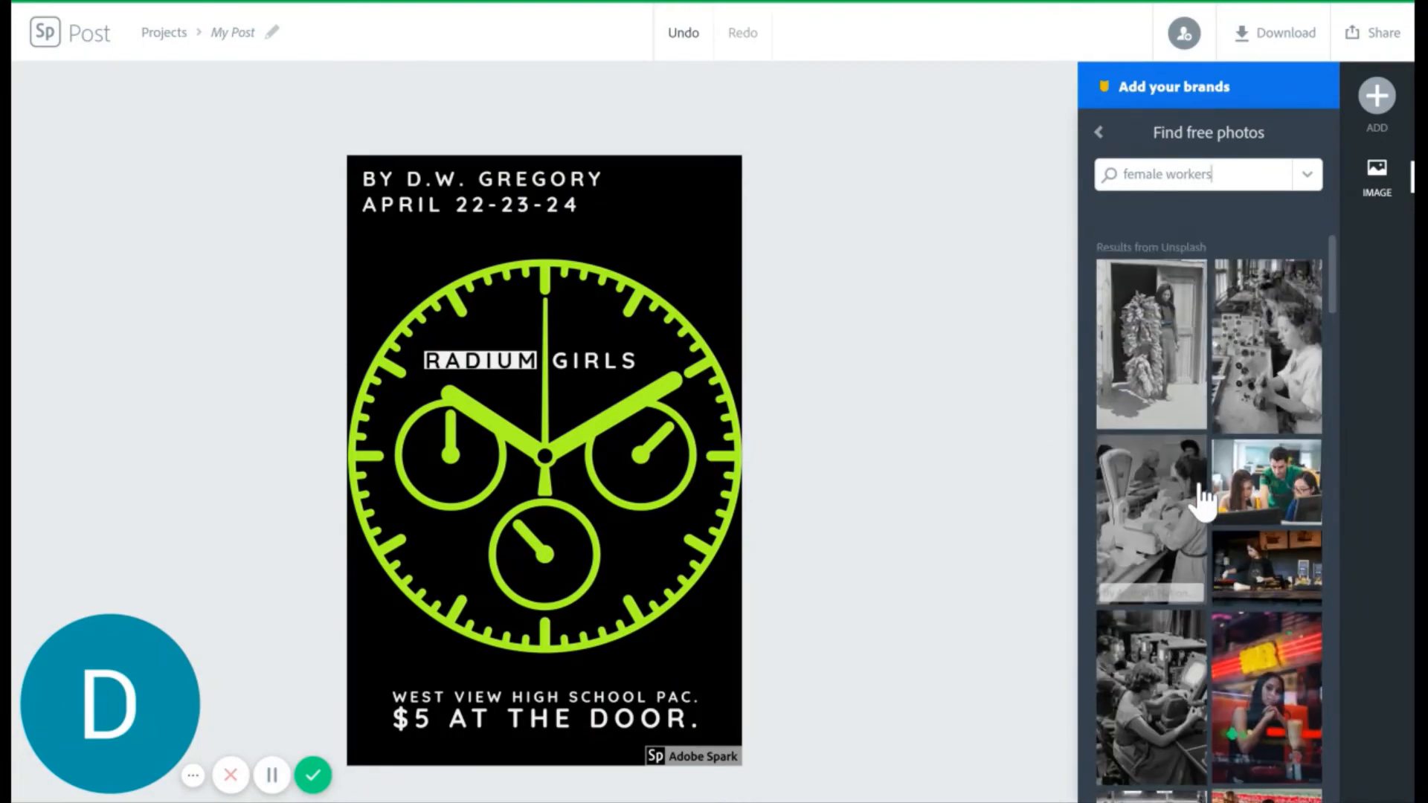
Try the black-and-white photo of a woman at a factory bench as a freely movable image, with reduced opacity and enlarged over the poster
left_click(1278, 365)
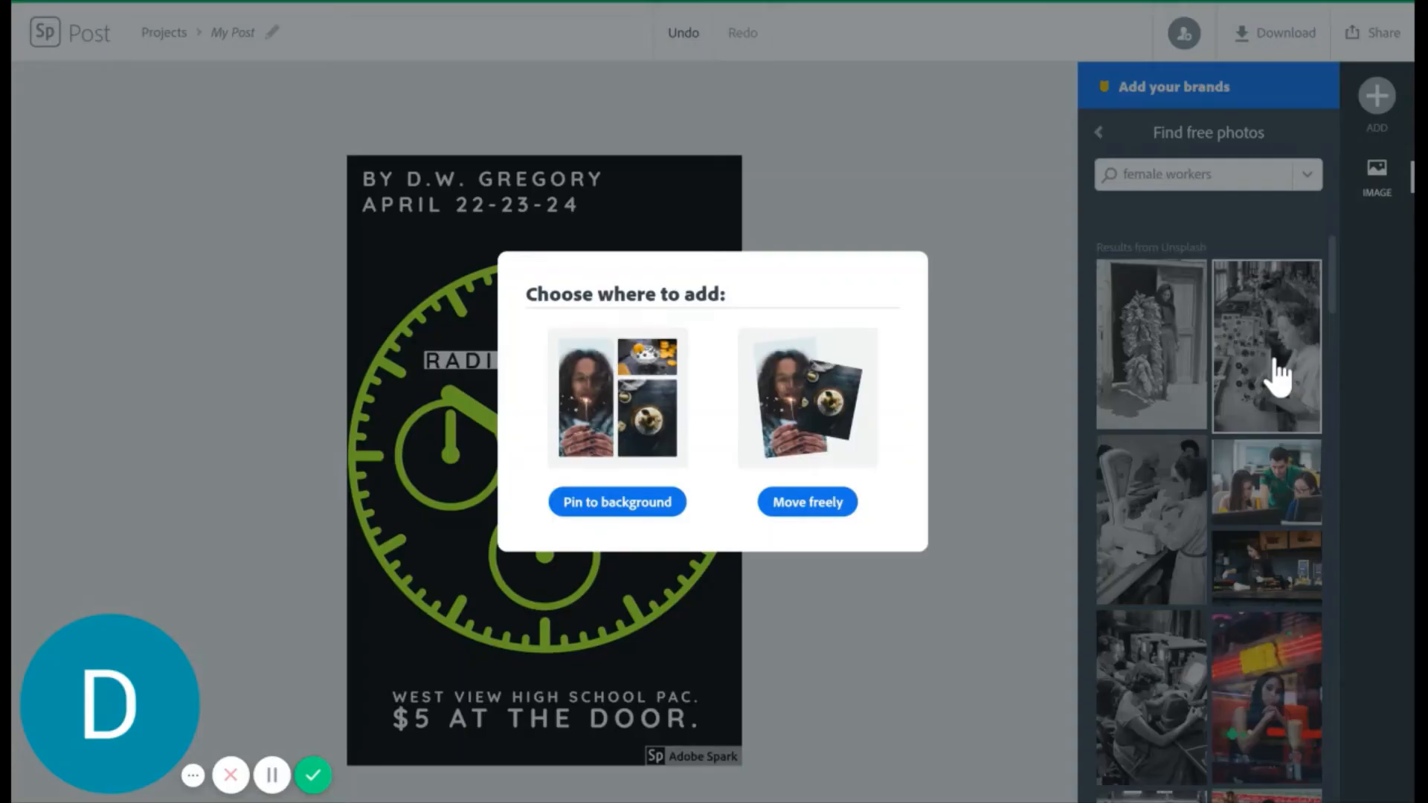
left_click(792, 509)
left_click_drag(560, 576, 651, 669)
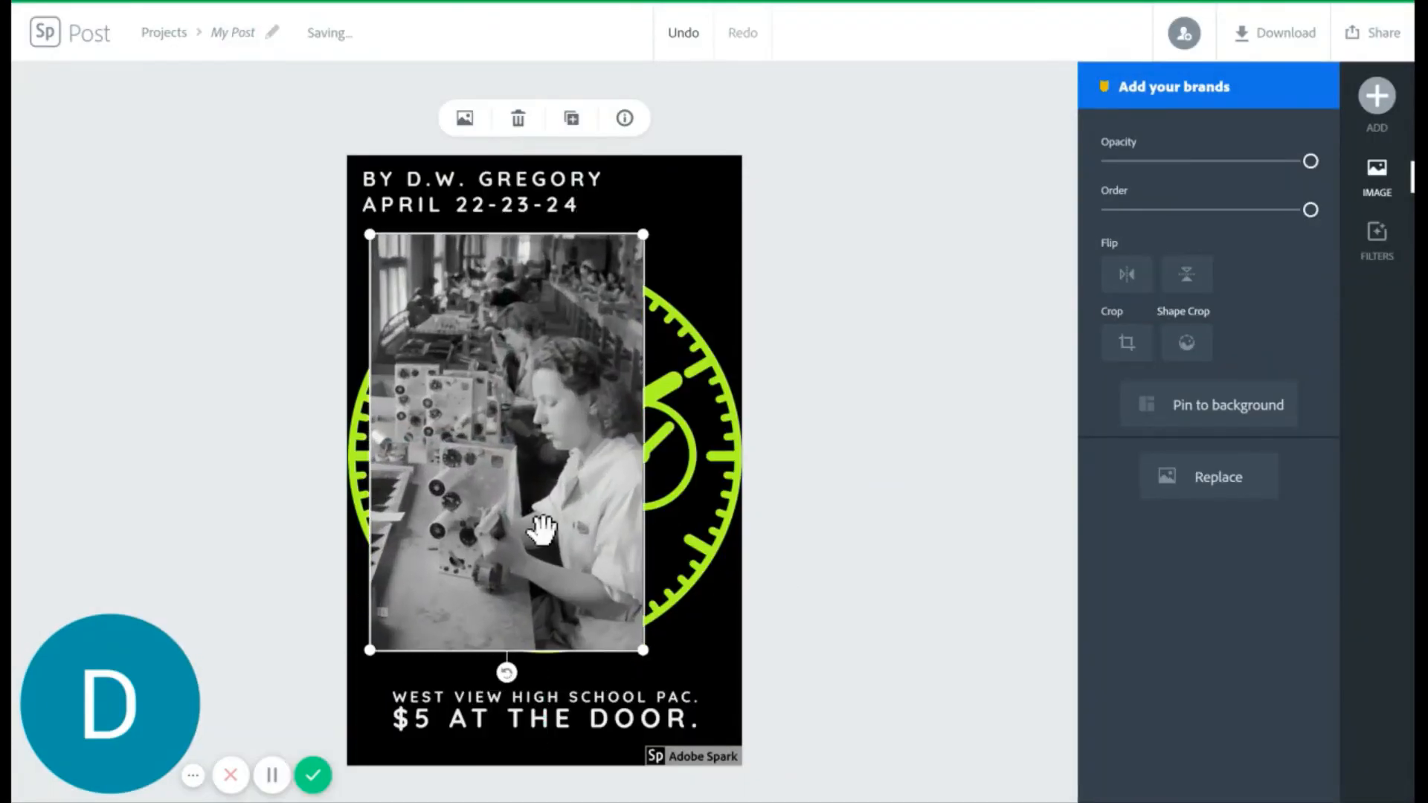
left_click_drag(542, 525, 590, 503)
left_click_drag(1323, 162, 1186, 169)
left_click_drag(424, 247, 345, 127)
left_click_drag(701, 668, 781, 792)
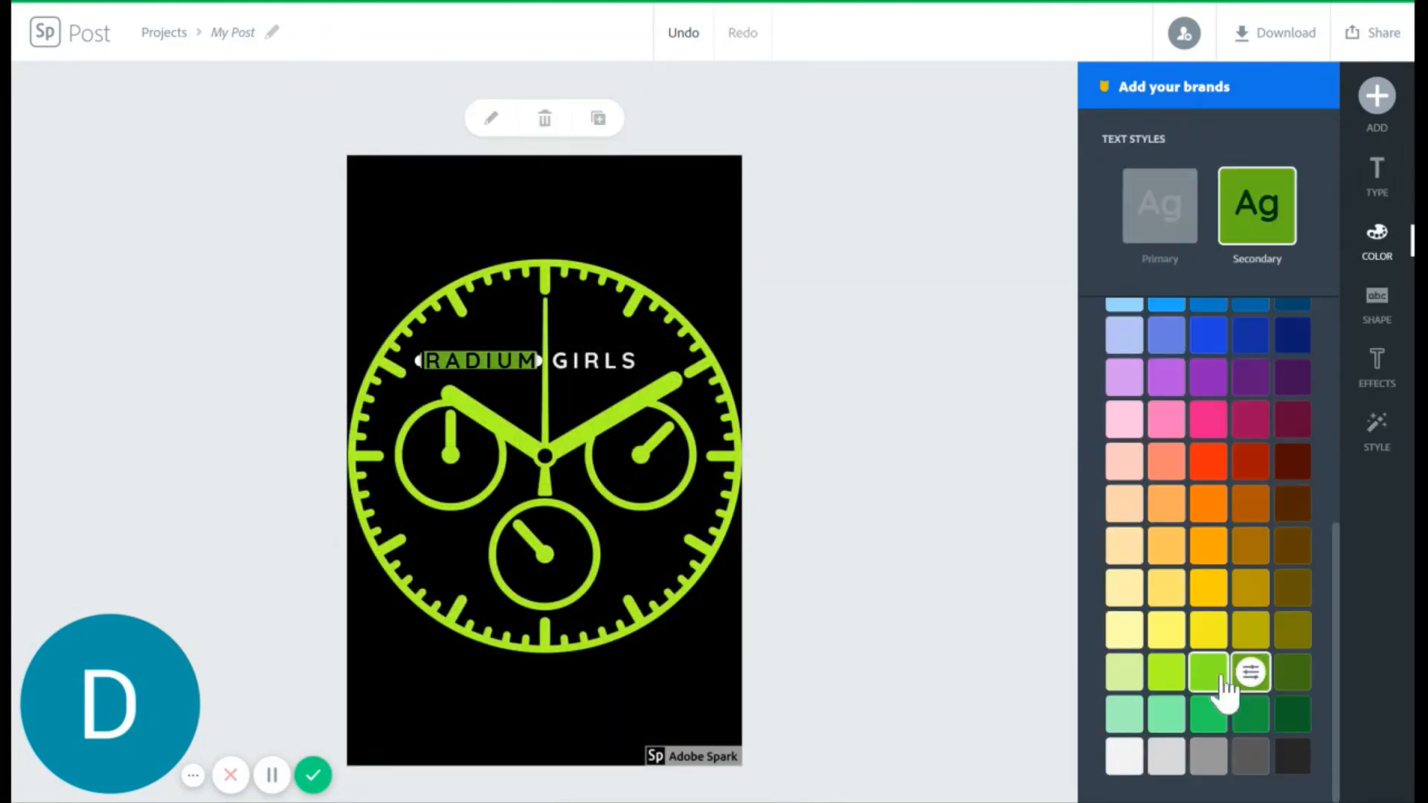
Try darker, emerald and bright green shades and an orange-red for the highlight behind the word RADIUM
left_click(1297, 678)
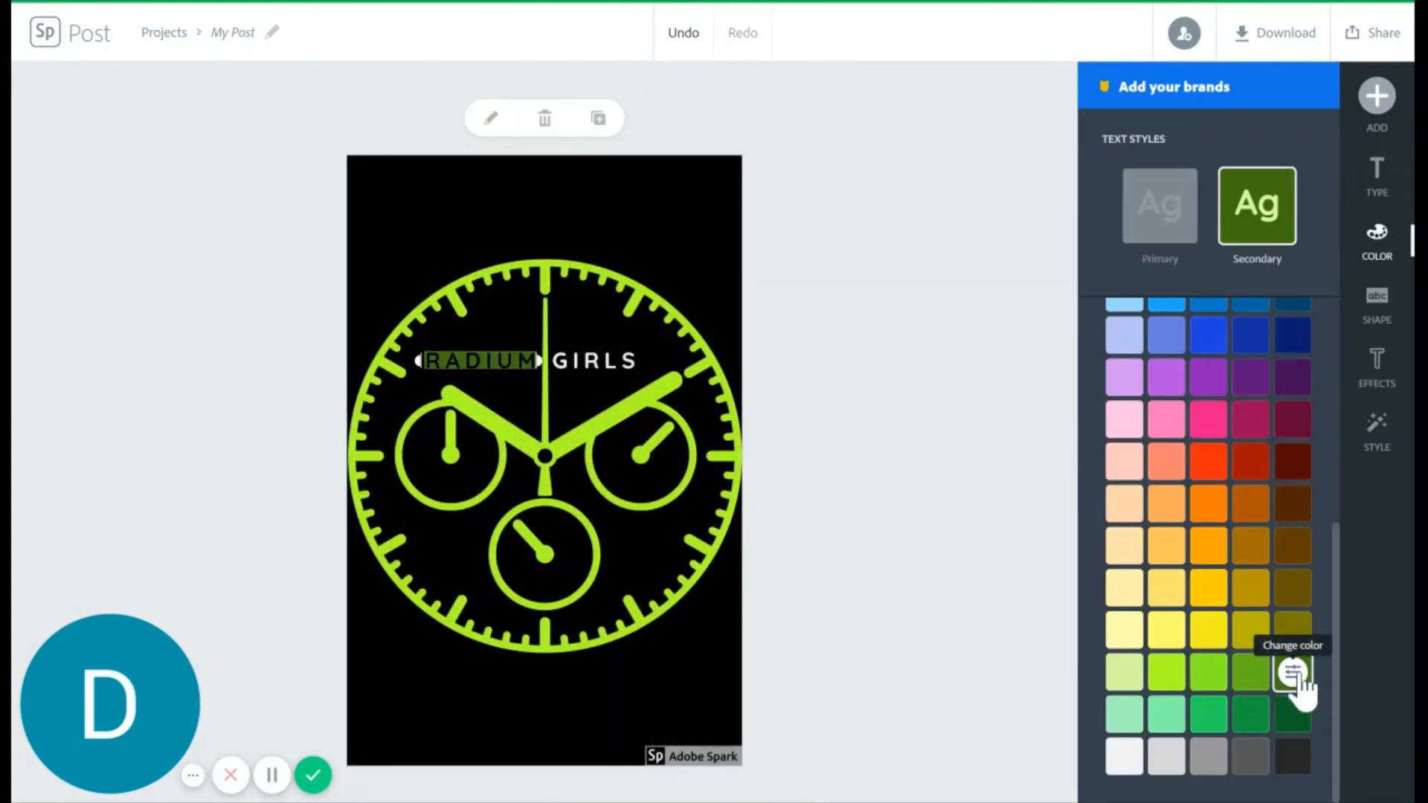
left_click(1253, 676)
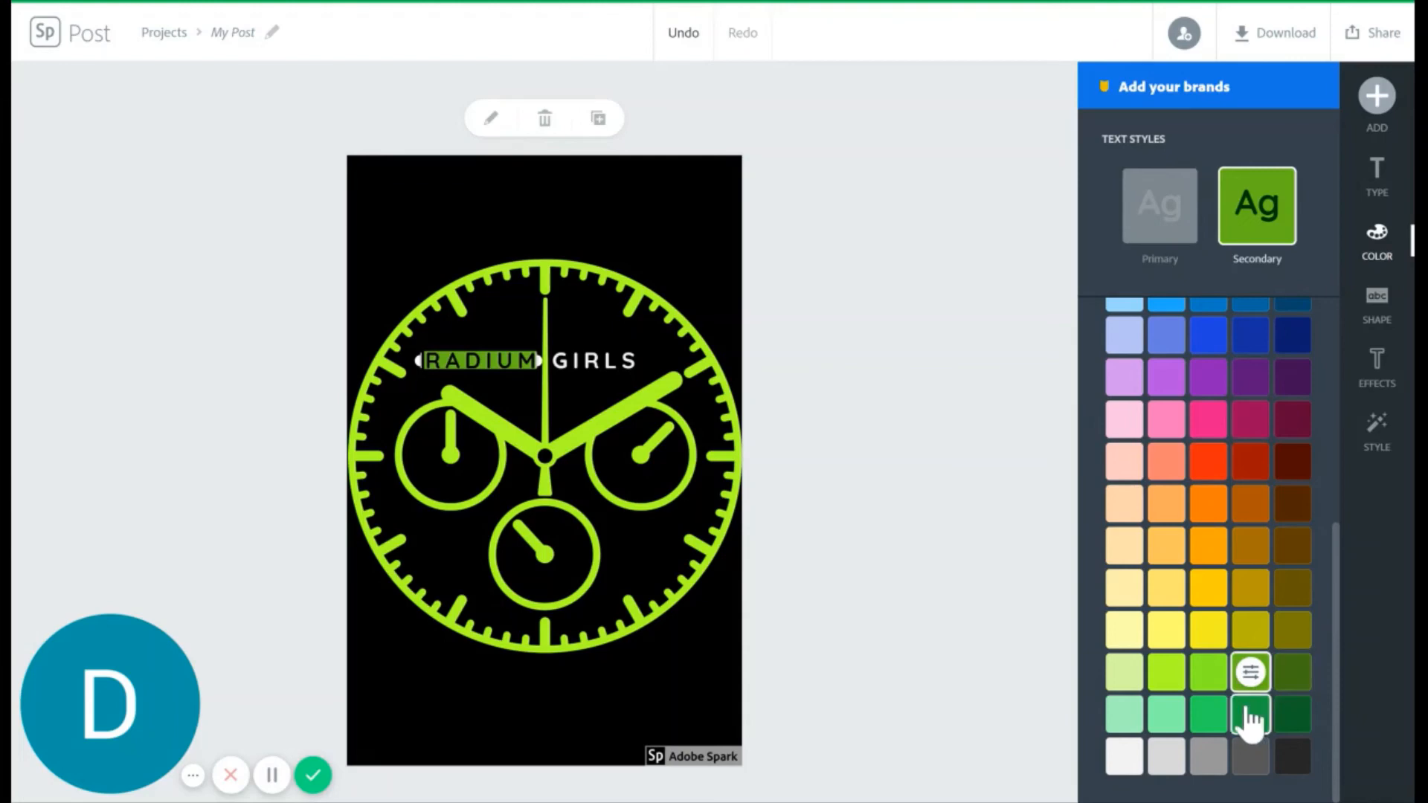
left_click(1209, 715)
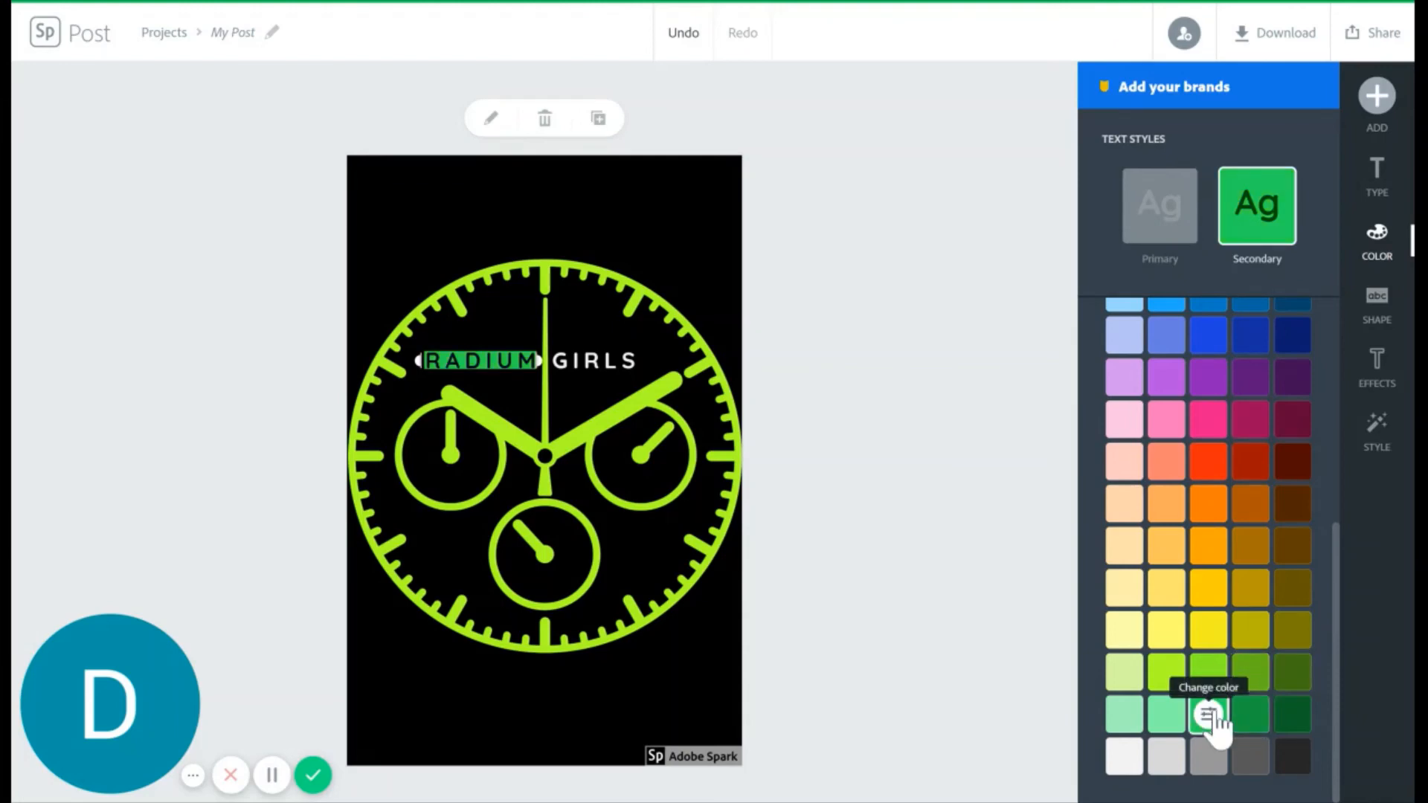
left_click(1241, 714)
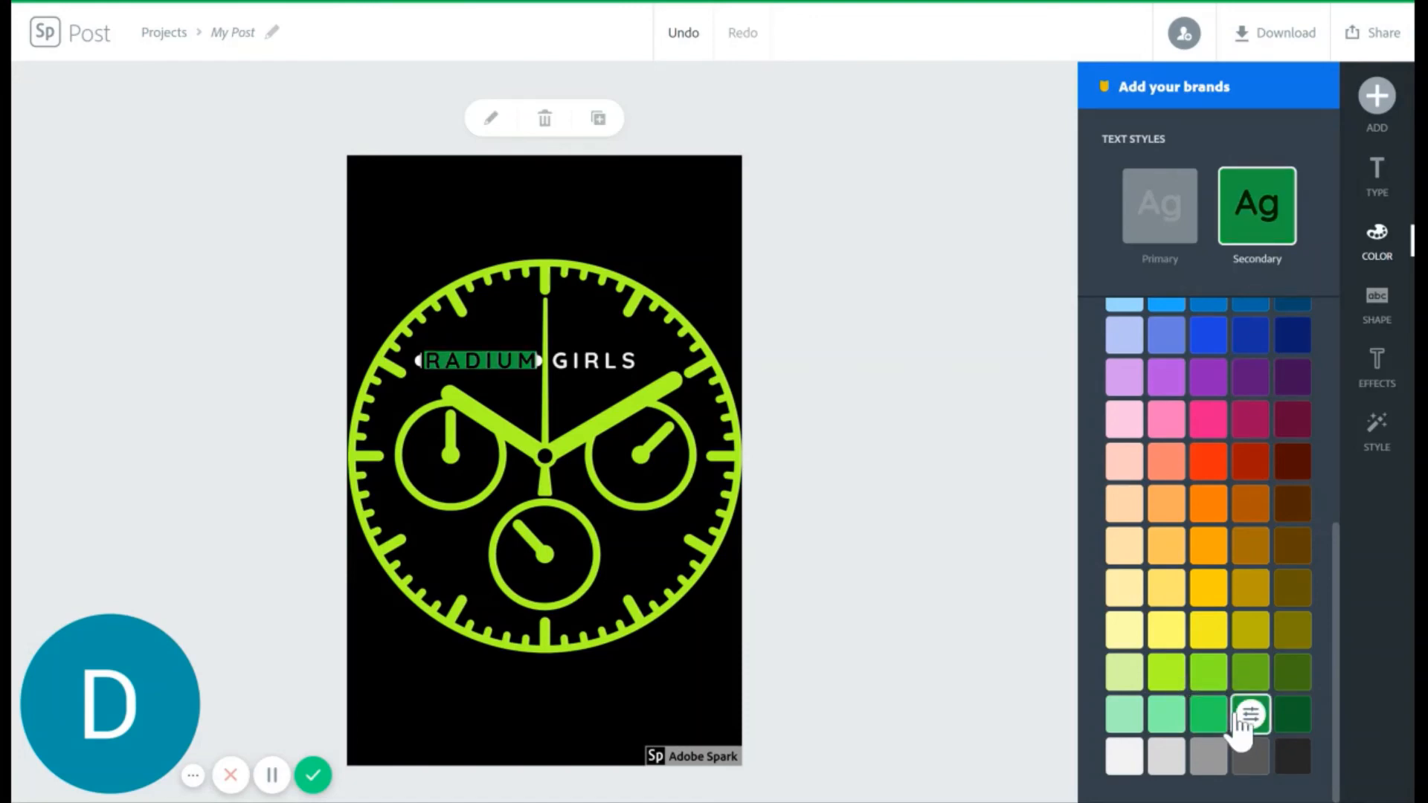
left_click(1208, 677)
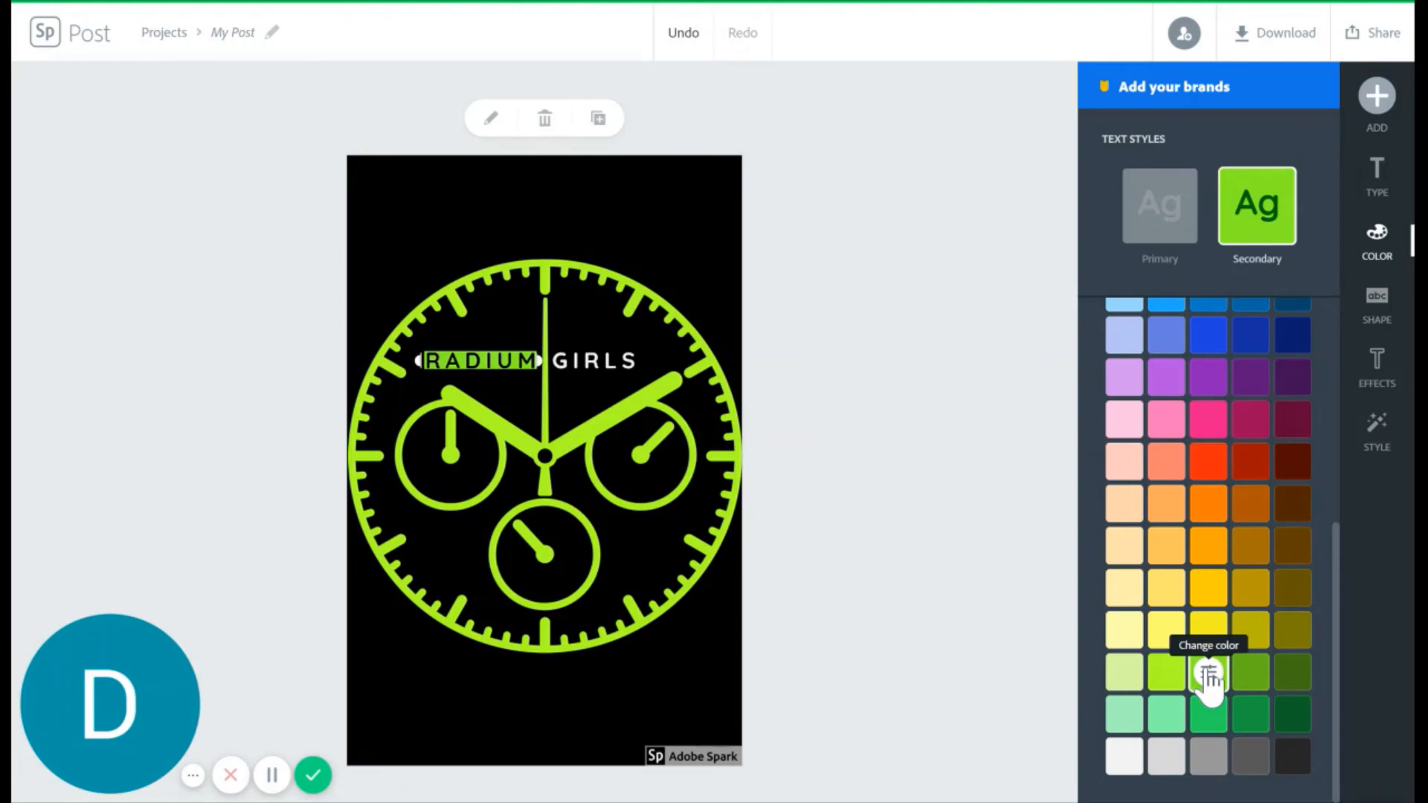
left_click(1210, 470)
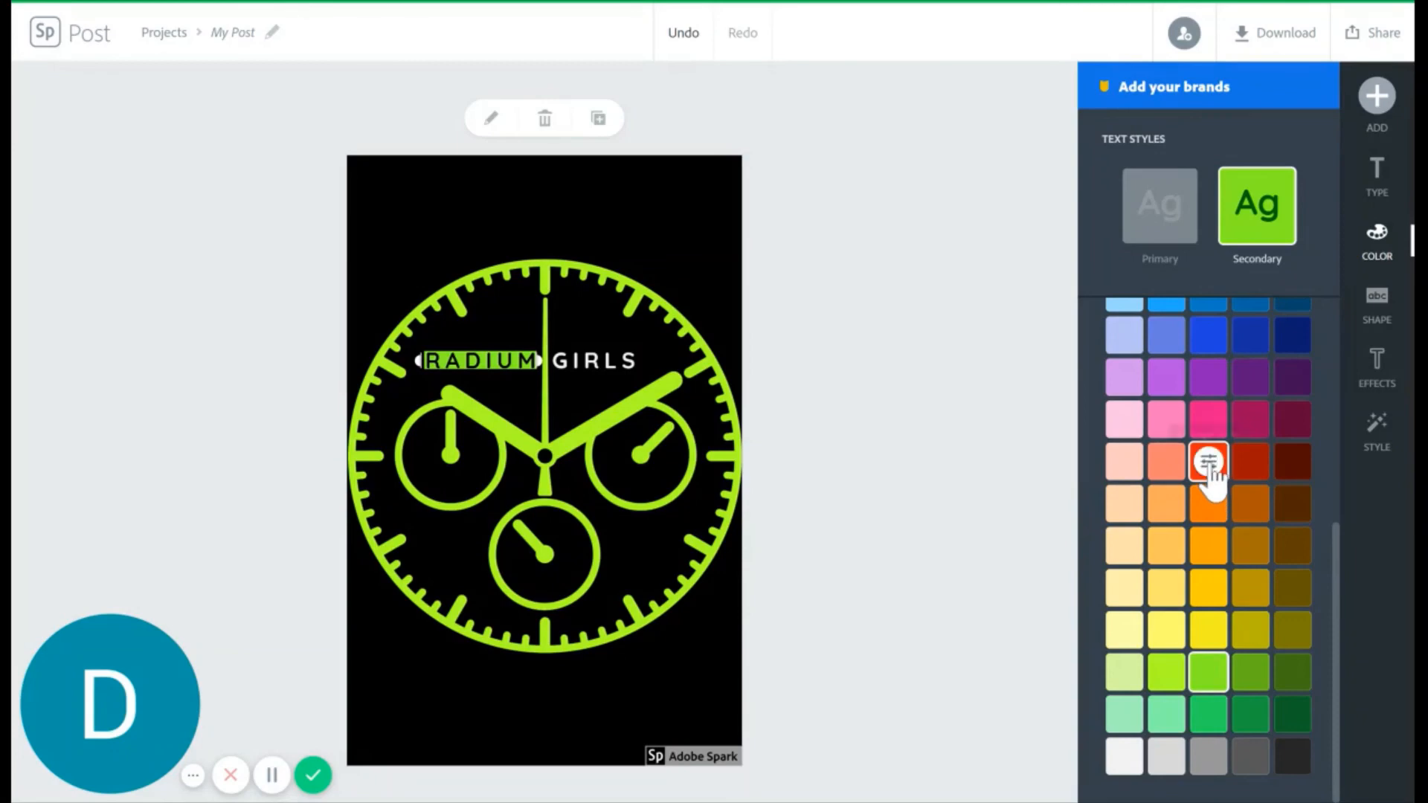